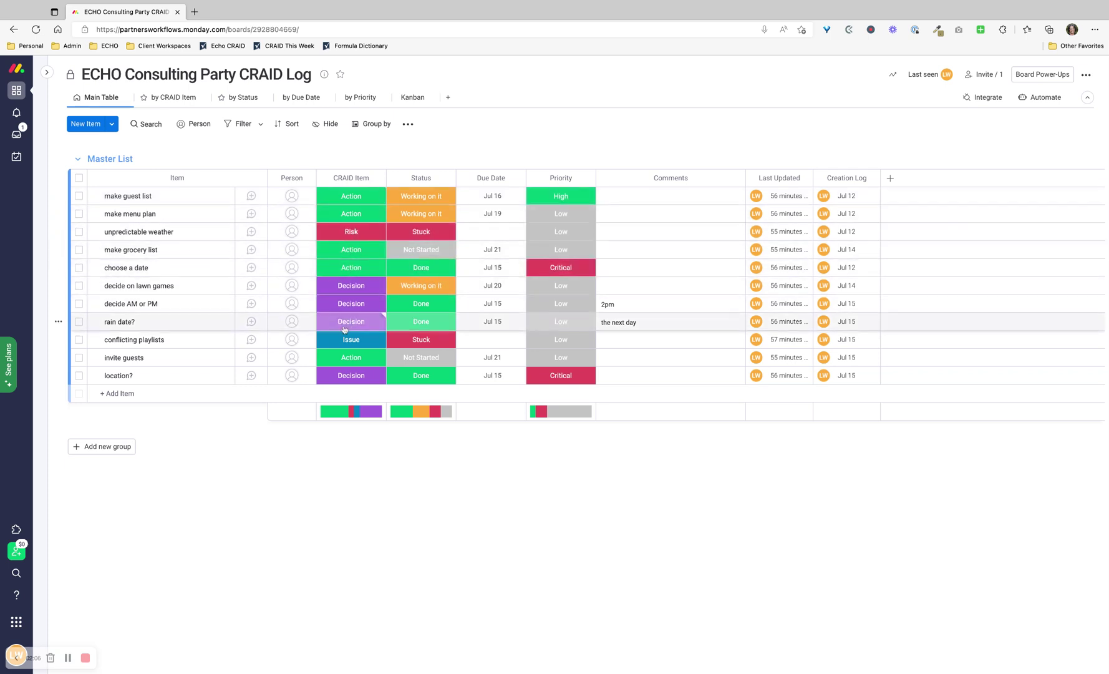
Check the CRAID Item and Status choices for make guest list without changing them
click(368, 205)
click(443, 157)
click(434, 200)
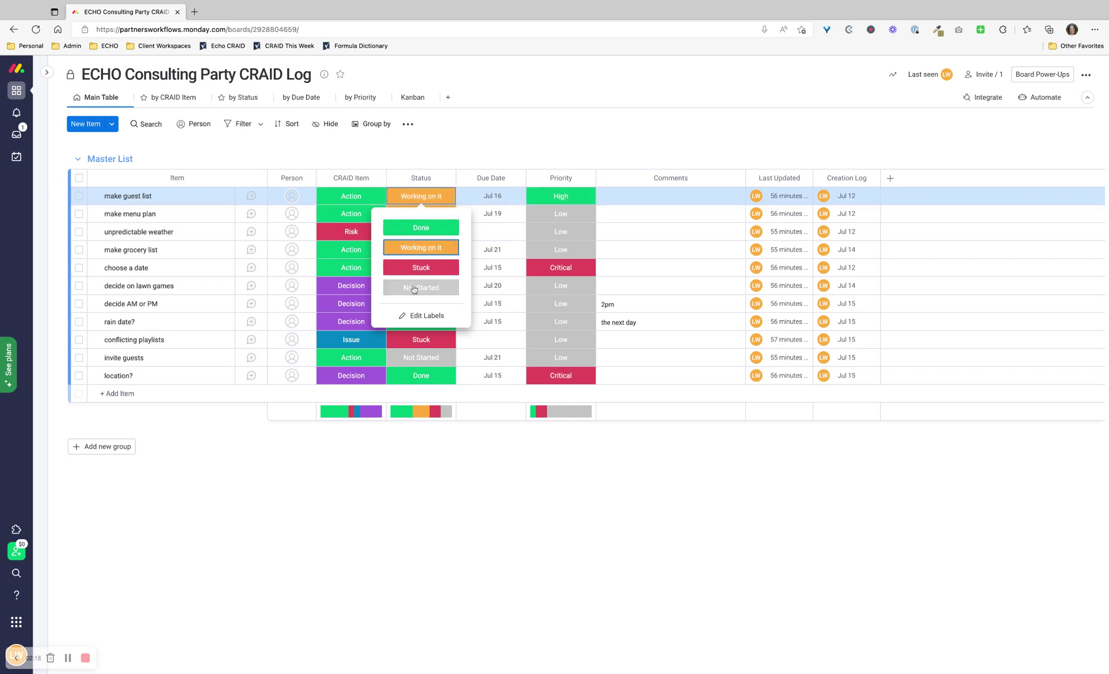
click(451, 153)
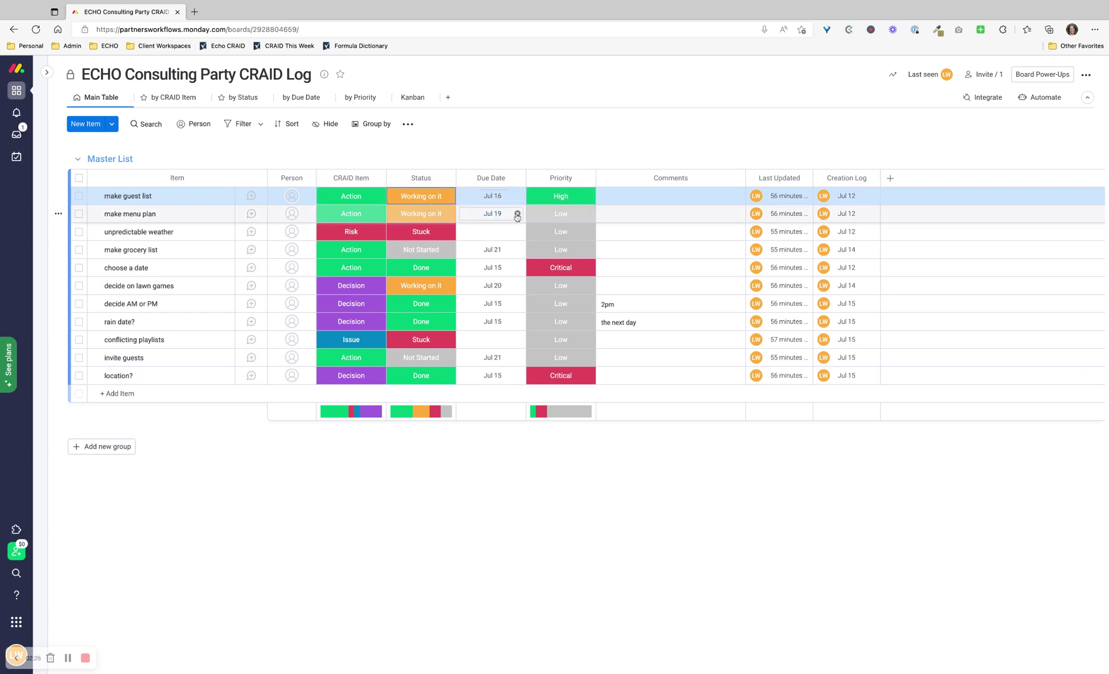
Clear make menu plan's due date and leave its priority at Low
click(517, 215)
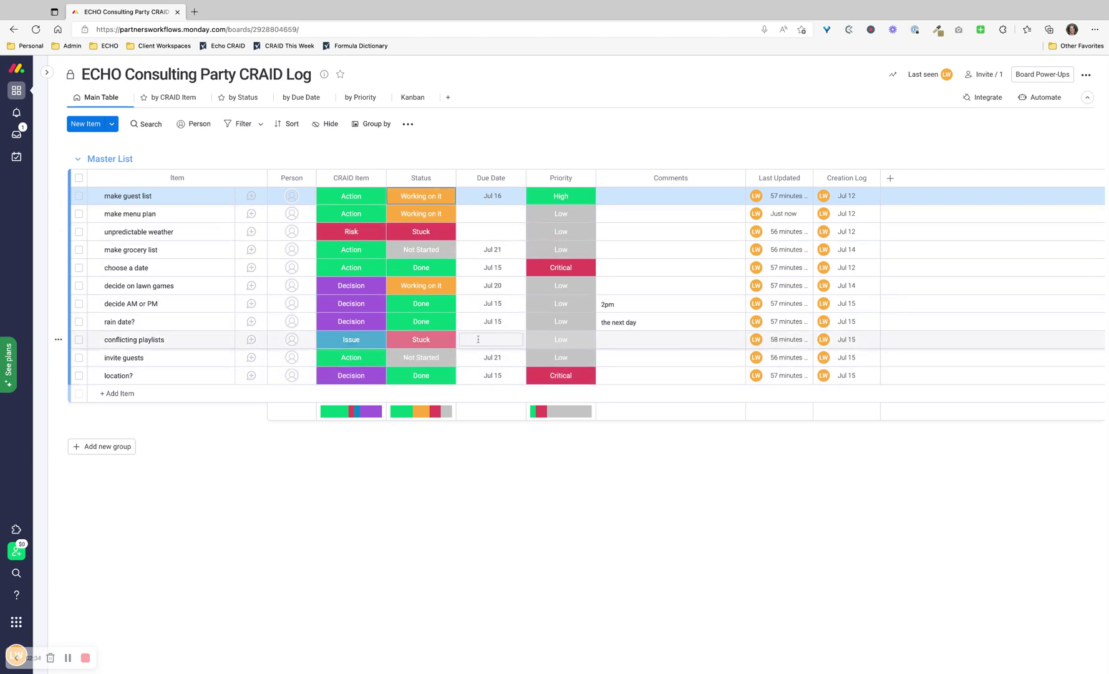
click(577, 214)
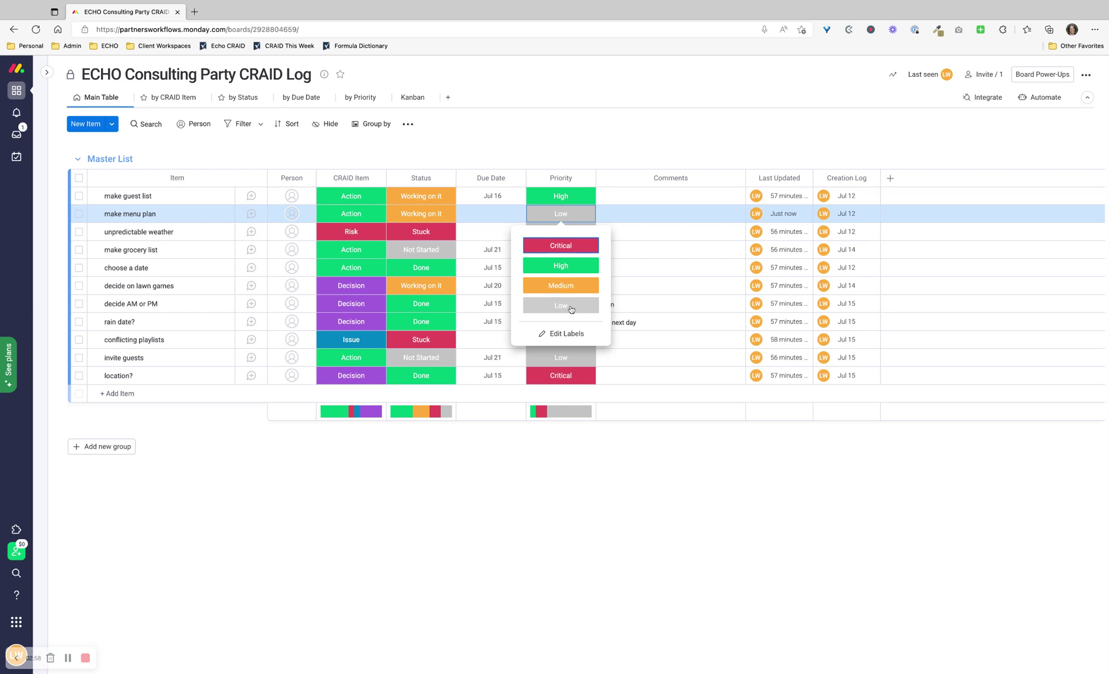
click(633, 139)
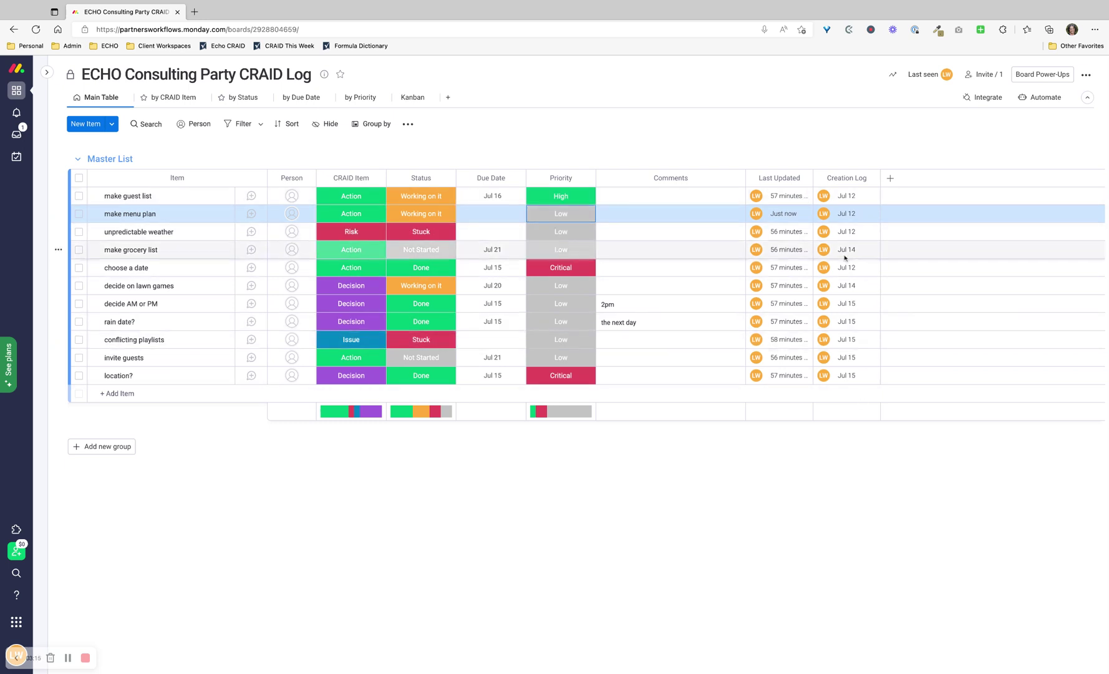
Drag the Last Updated and Creation Log header borders left to narrow both columns
mouse_move(845, 258)
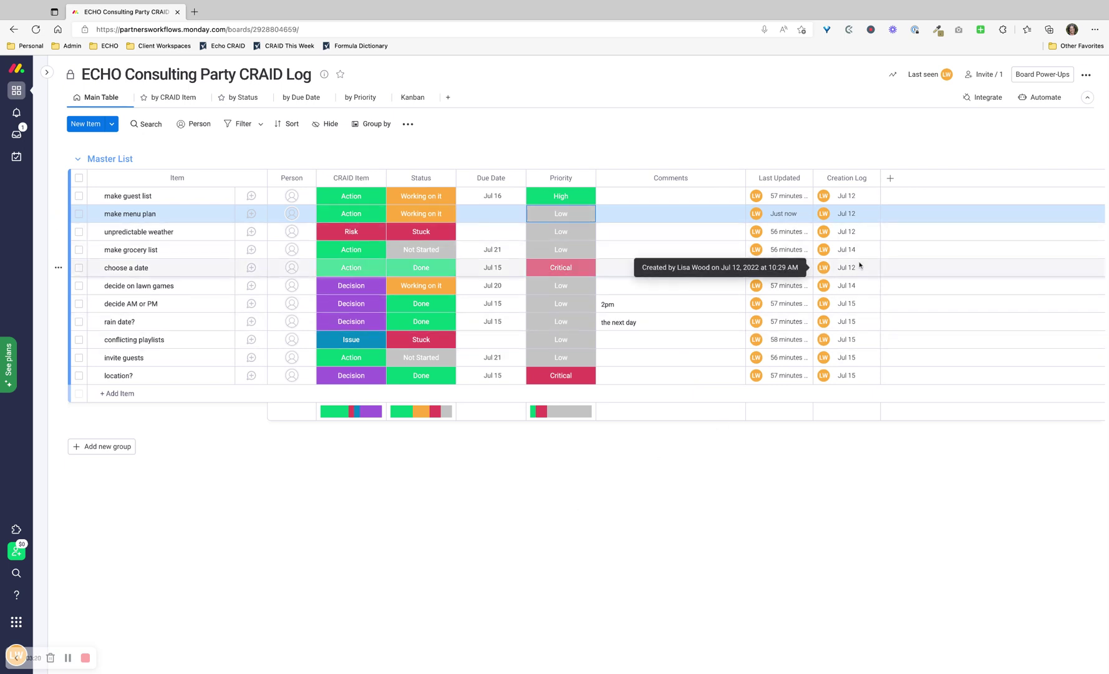
drag(812, 178, 785, 178)
drag(853, 177, 825, 178)
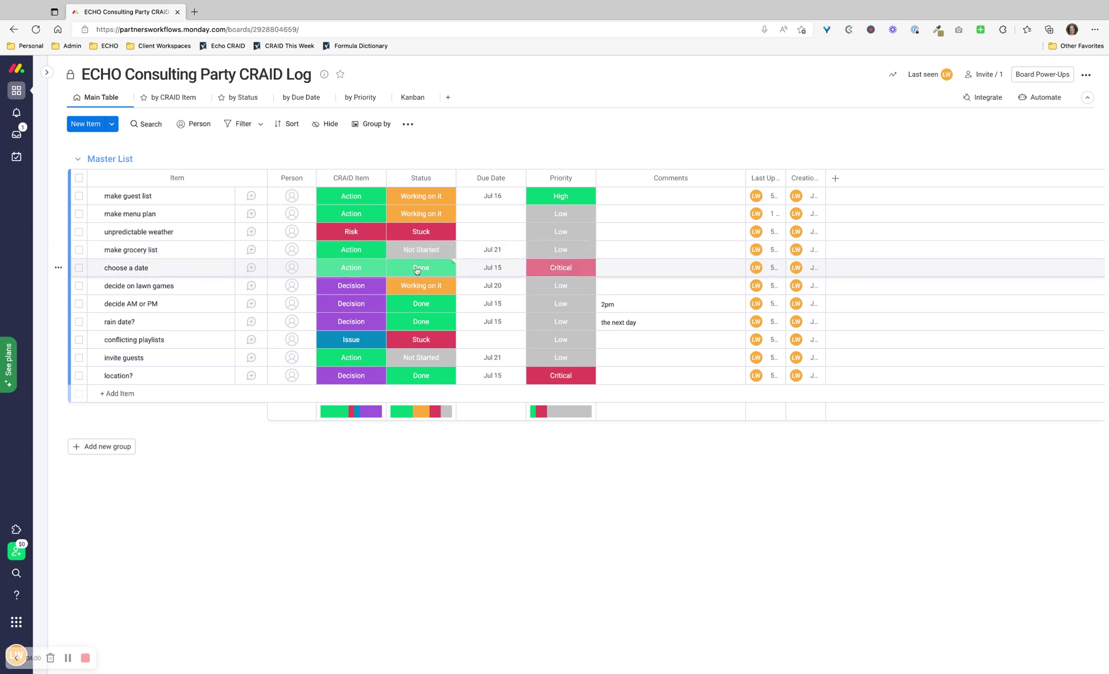
Change the priority of make grocery list and make menu plan from Low to High
click(579, 253)
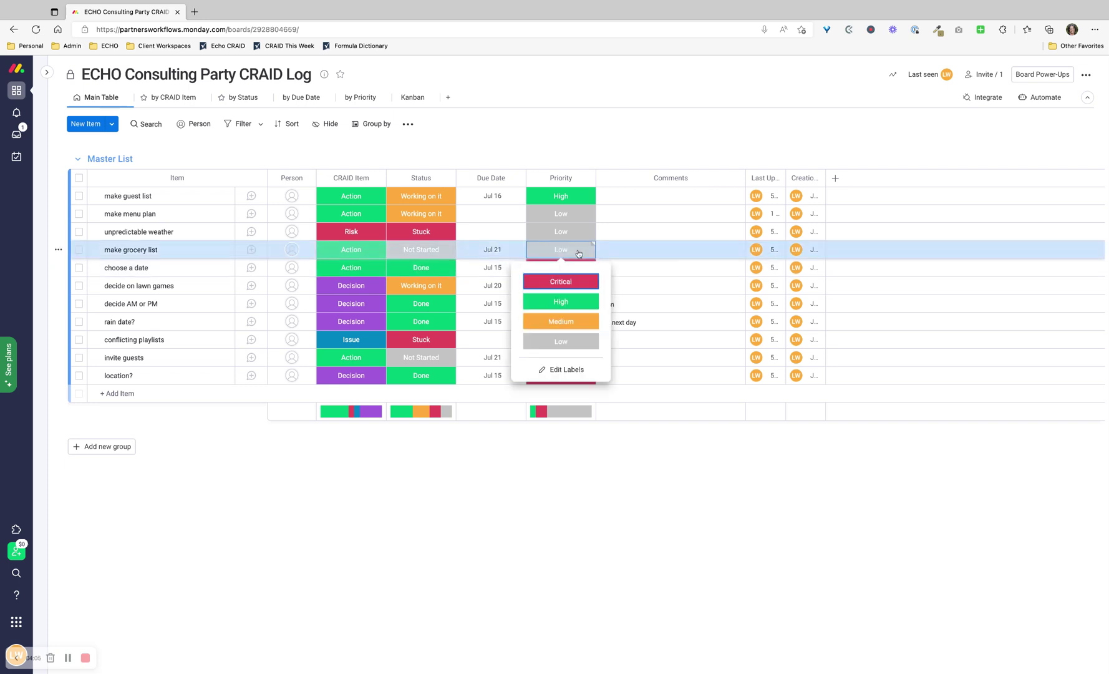
click(574, 303)
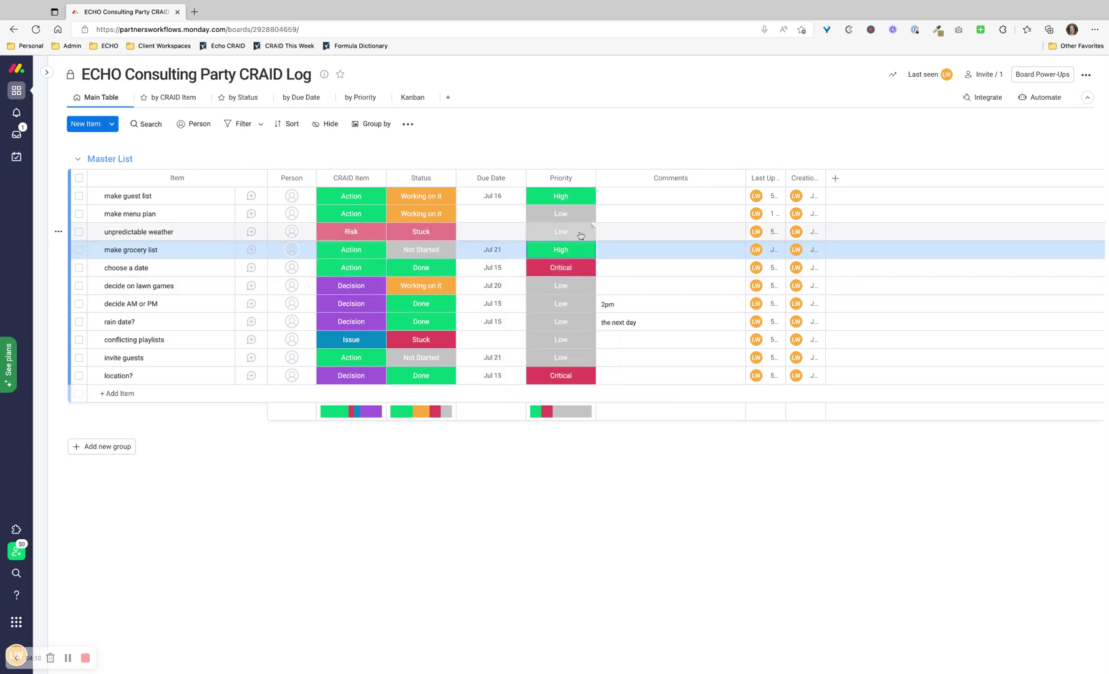
click(579, 217)
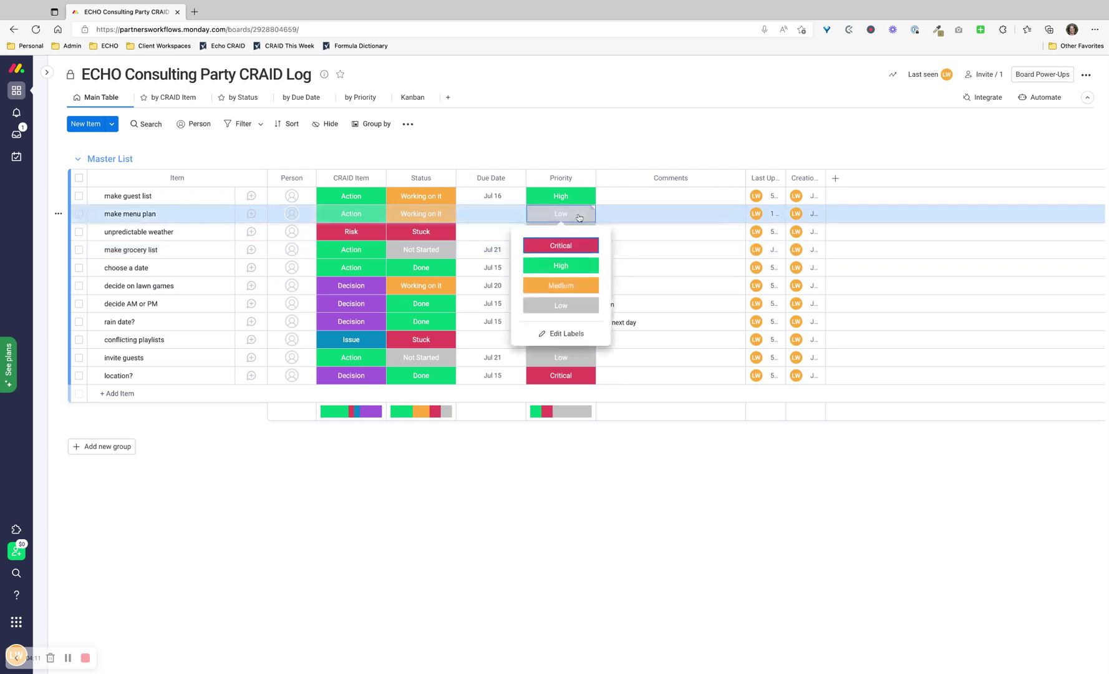
click(585, 268)
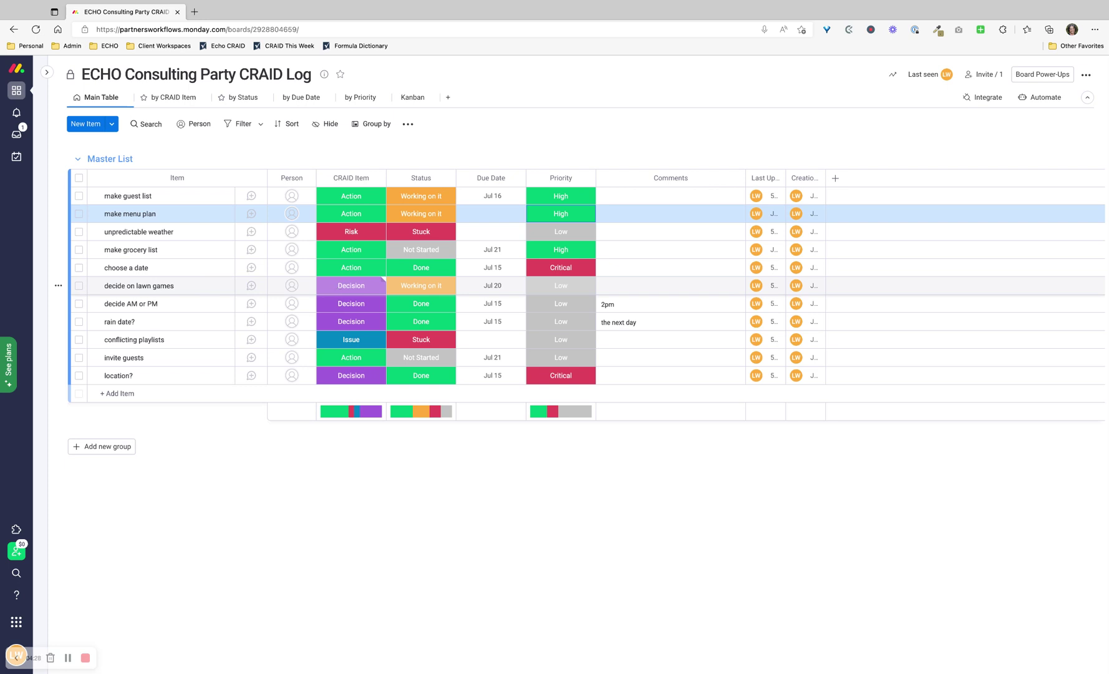
click(352, 285)
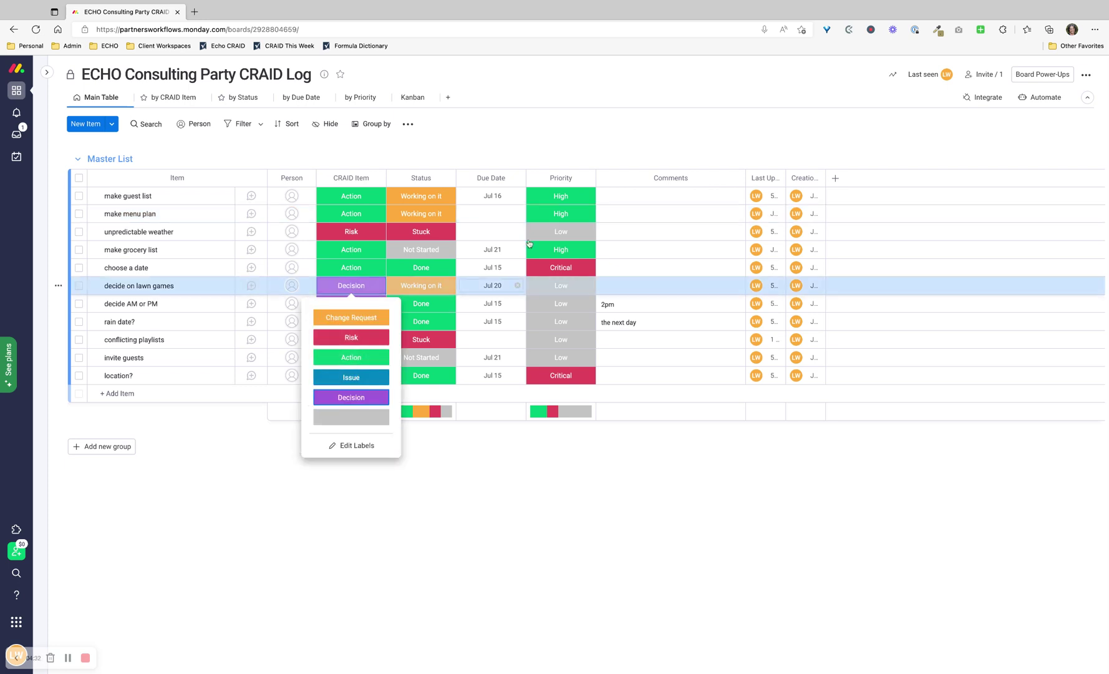
click(547, 129)
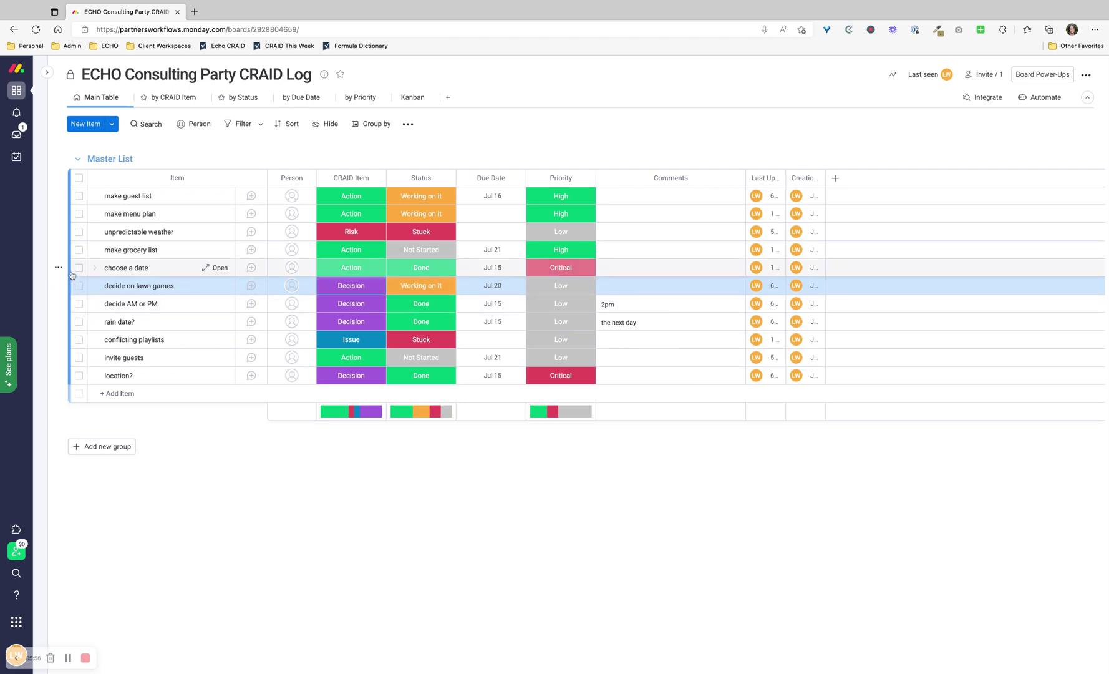
Move choose a date, decide AM or PM, rain date?, location? to the top; move invite guests and unpredictable weather lower
drag(73, 272, 72, 206)
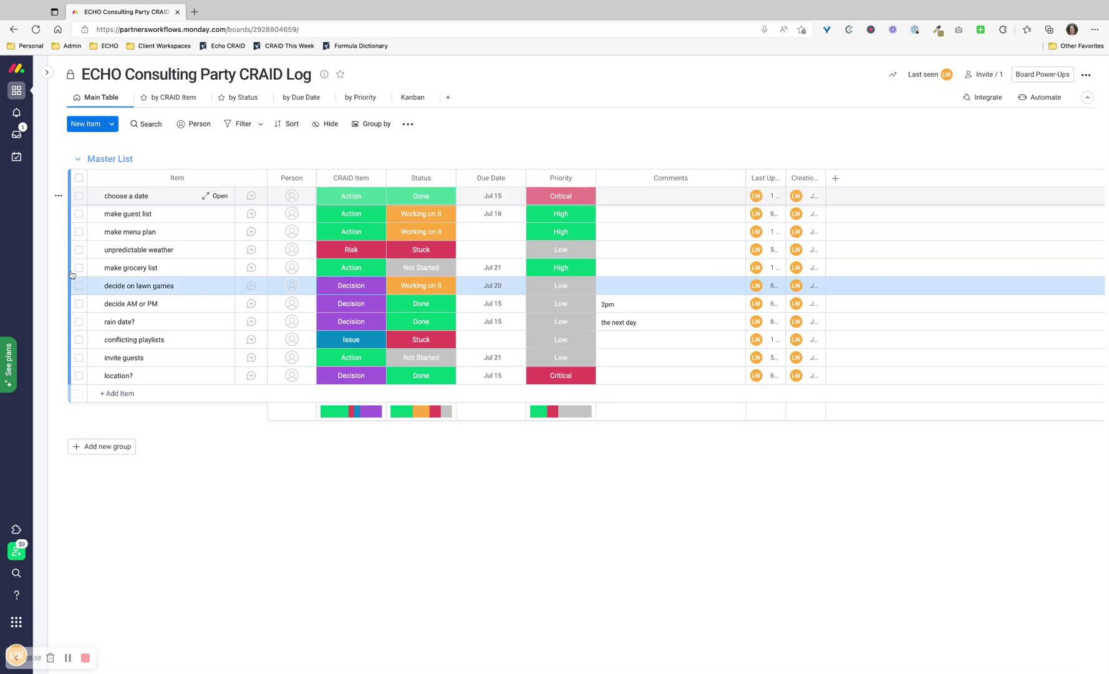
drag(69, 303, 70, 215)
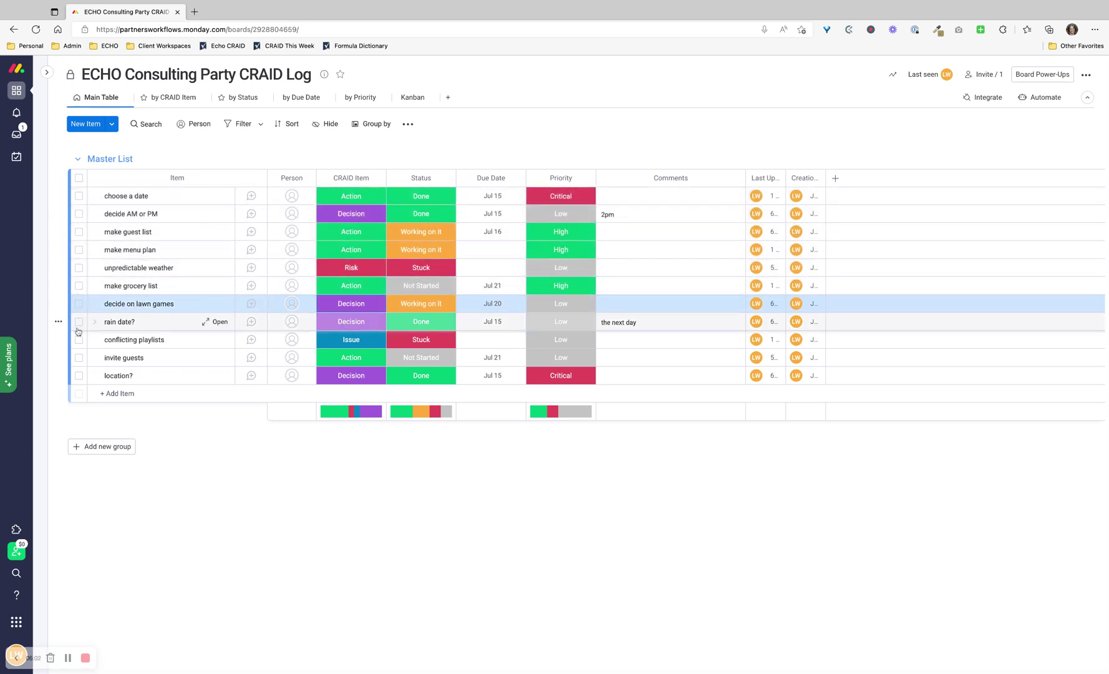
drag(72, 323, 70, 232)
drag(74, 373, 75, 251)
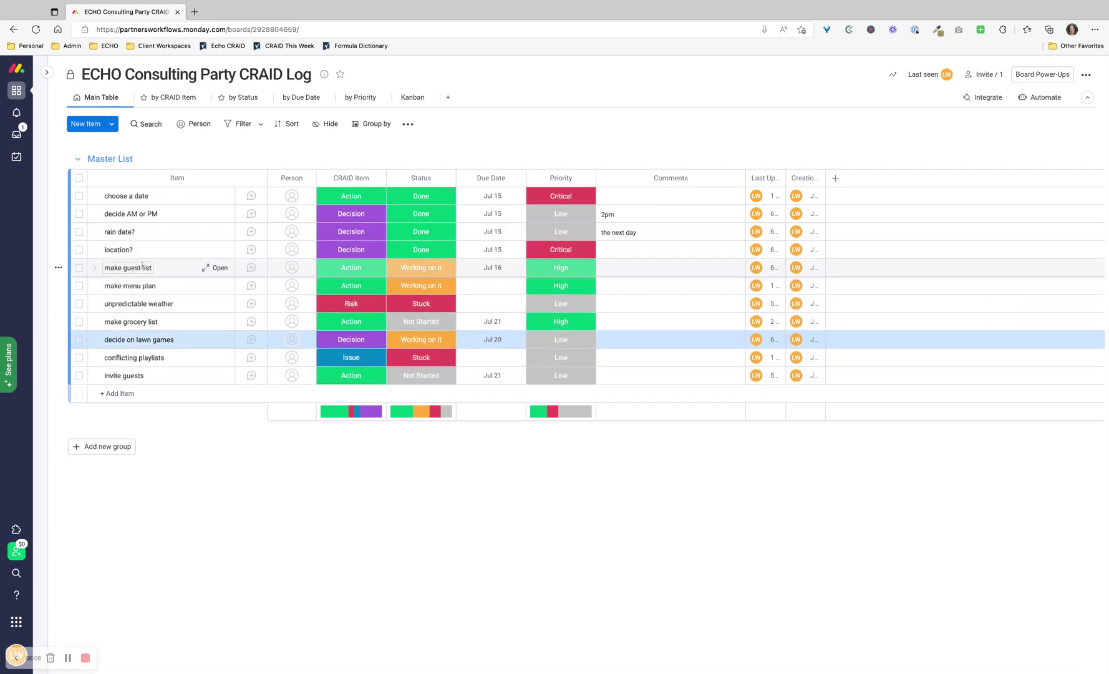
drag(80, 378, 74, 299)
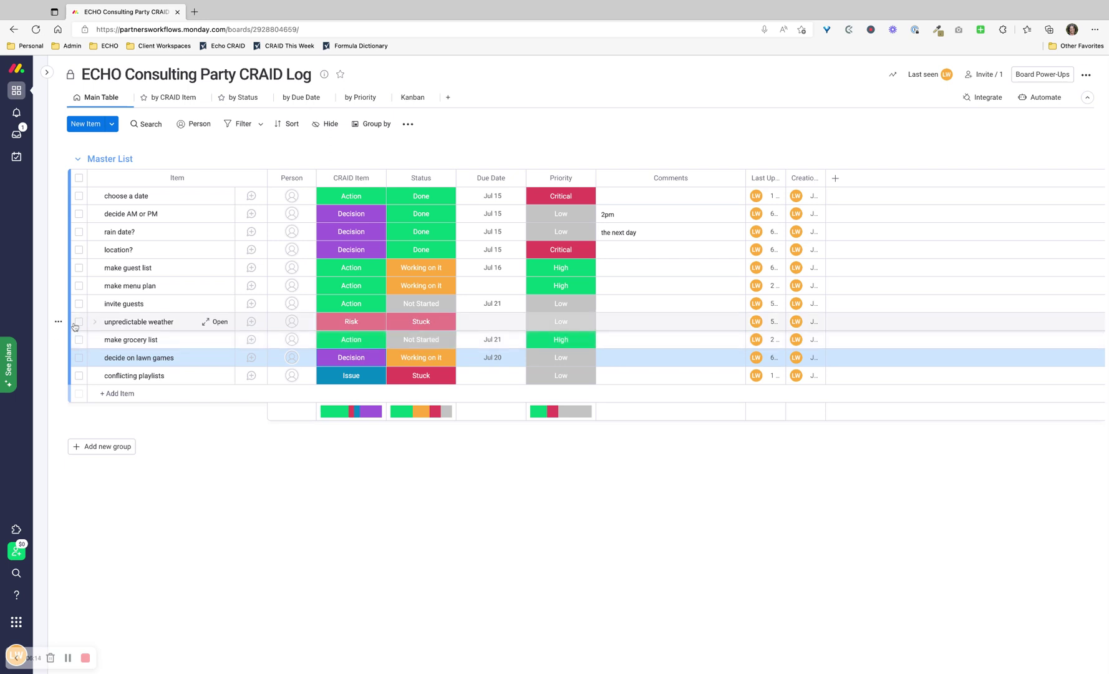
drag(74, 325, 128, 362)
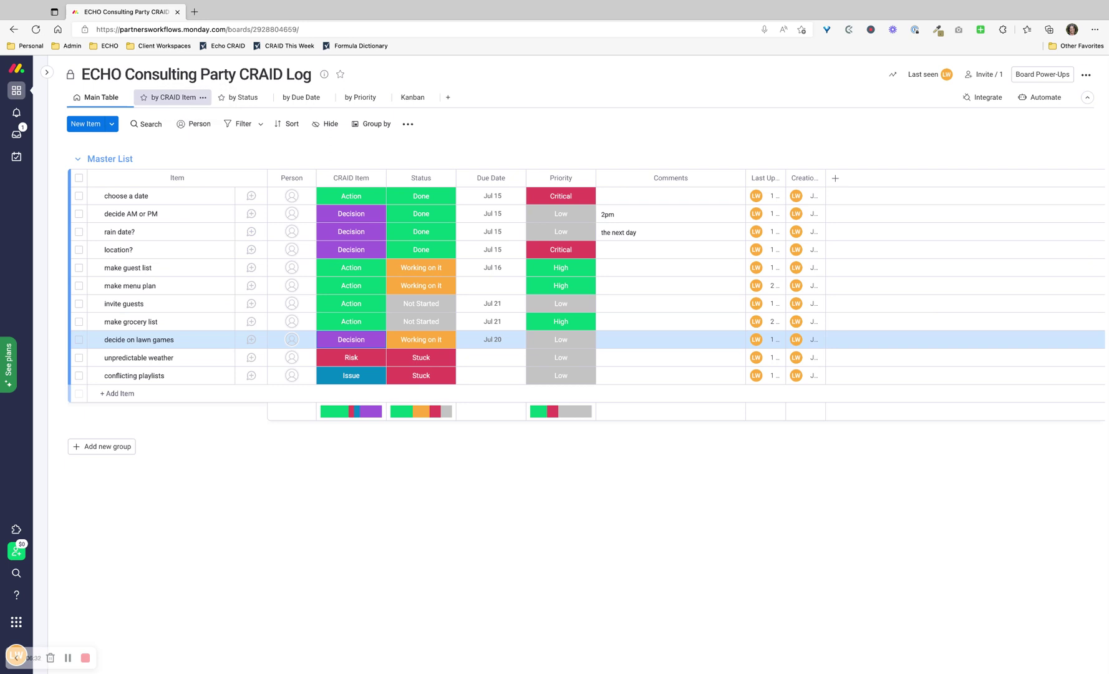
click(172, 98)
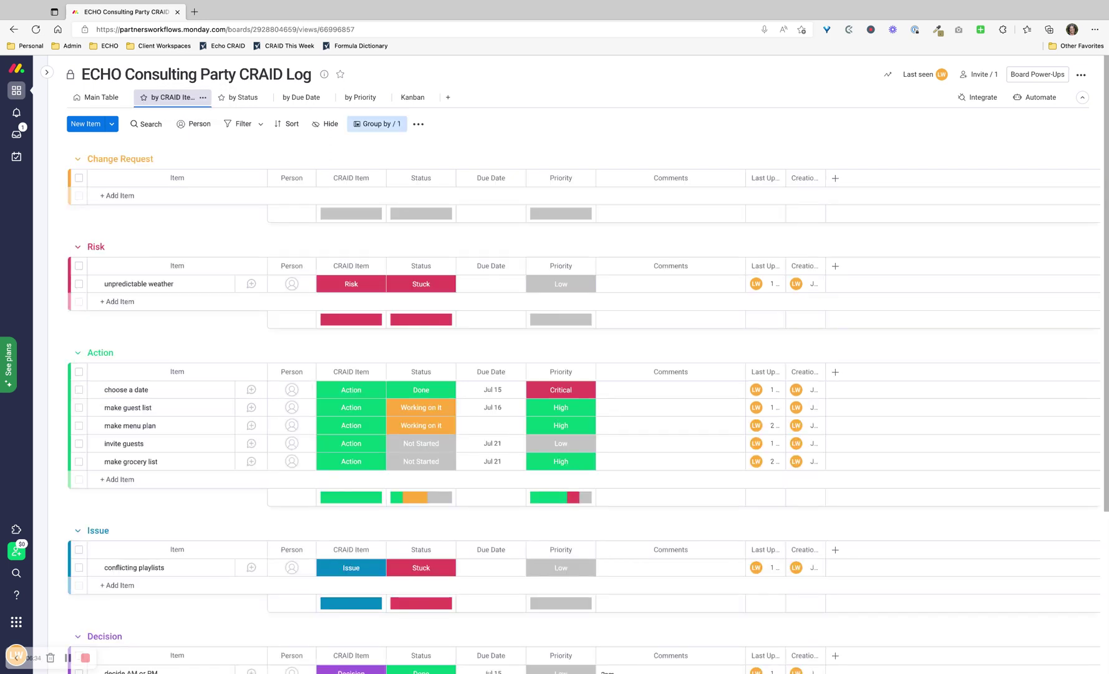
click(370, 124)
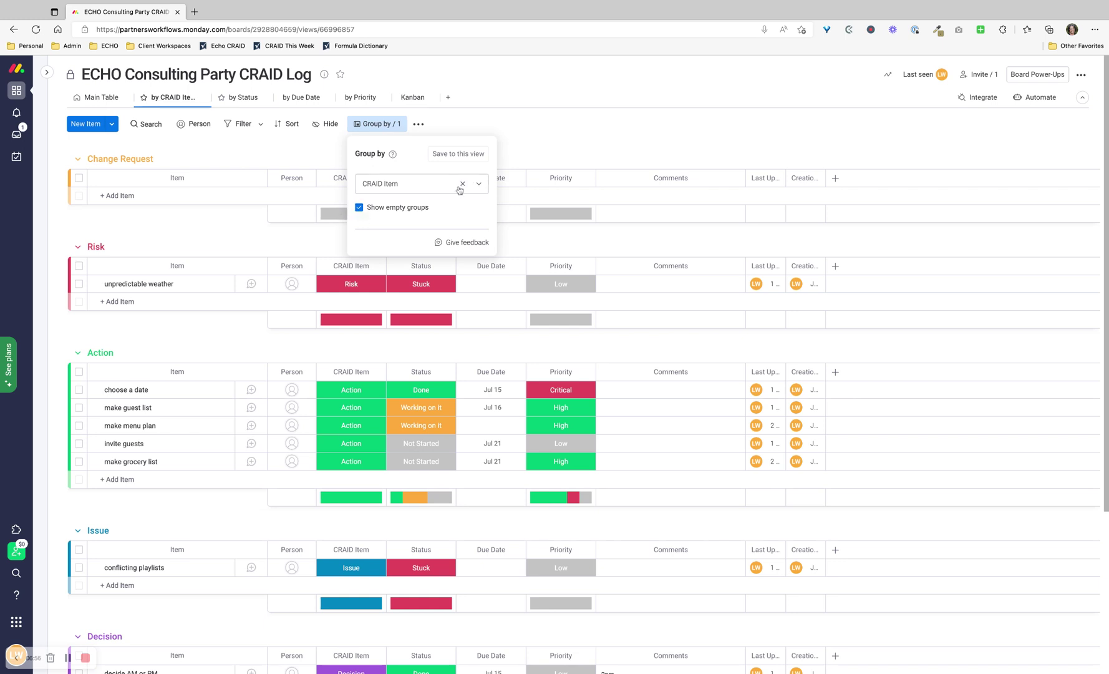
click(563, 141)
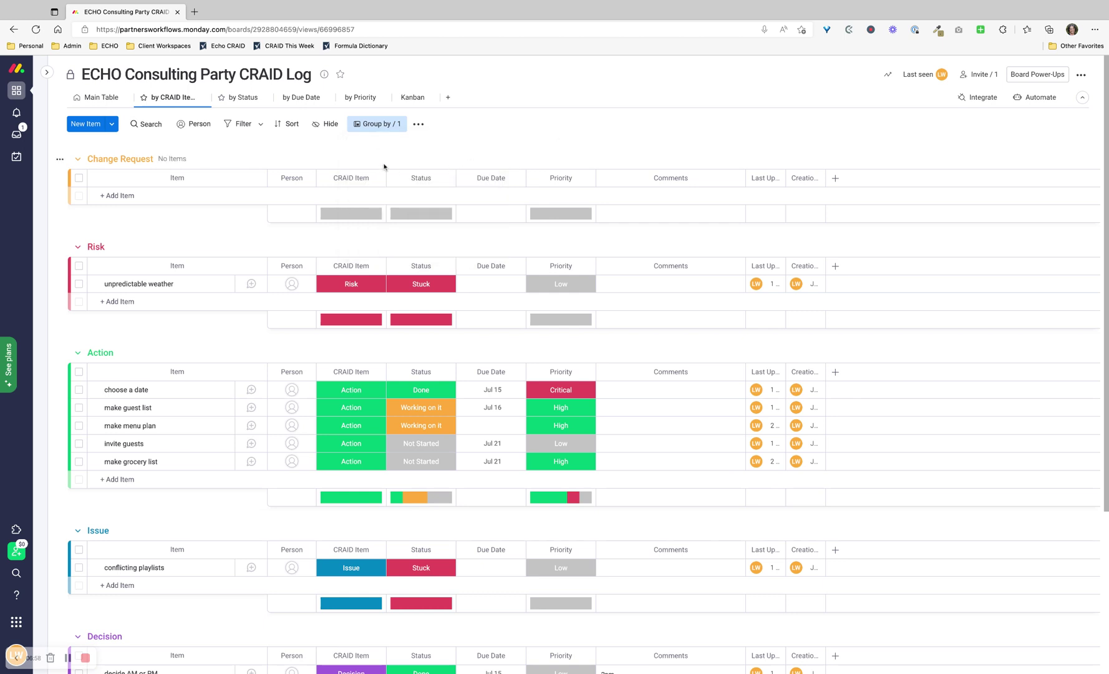
click(94, 101)
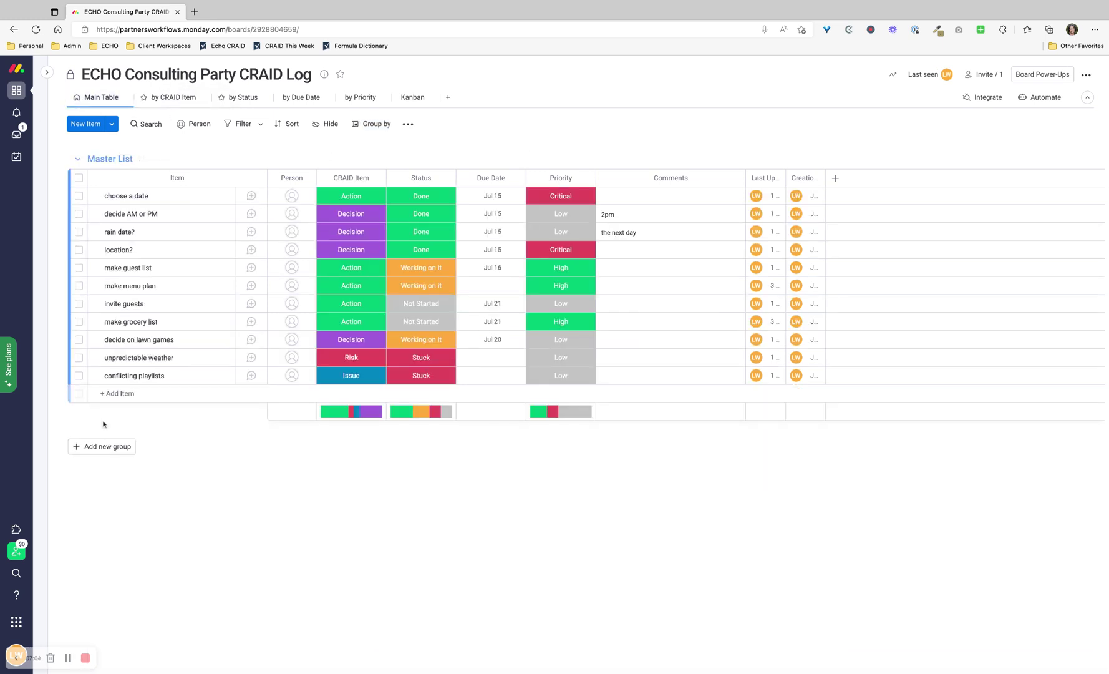
Add an empty New Group, then delete it and confirm
click(108, 446)
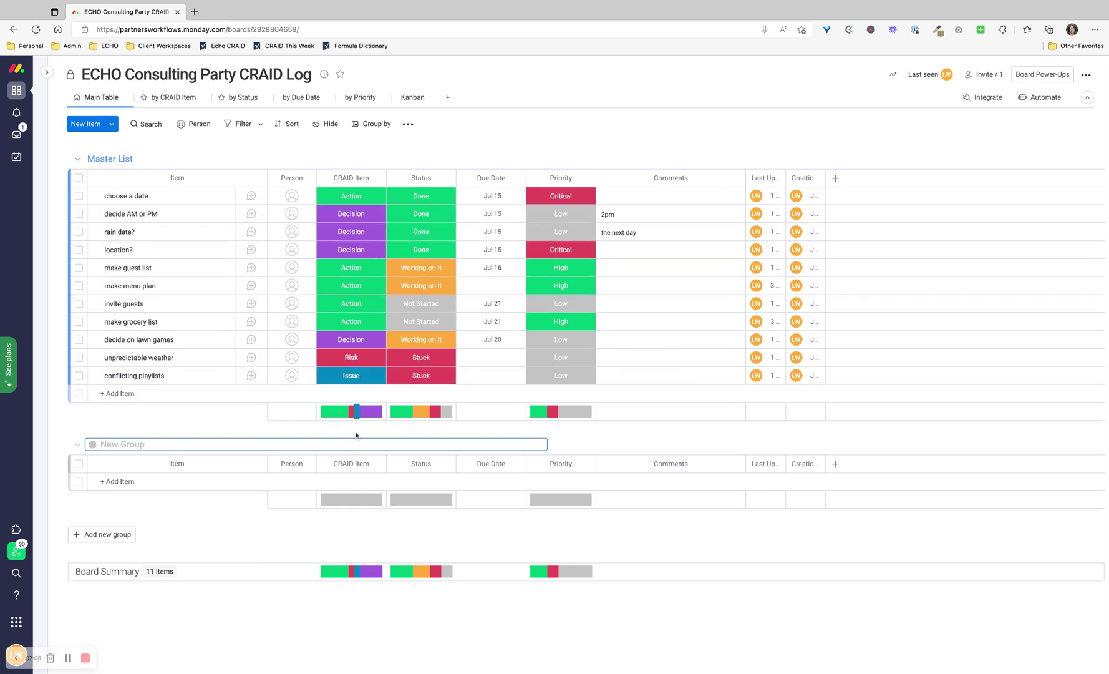
click(60, 446)
click(59, 446)
click(87, 642)
click(675, 124)
Switch to the by CRAID Item view and scroll through its groups
click(159, 97)
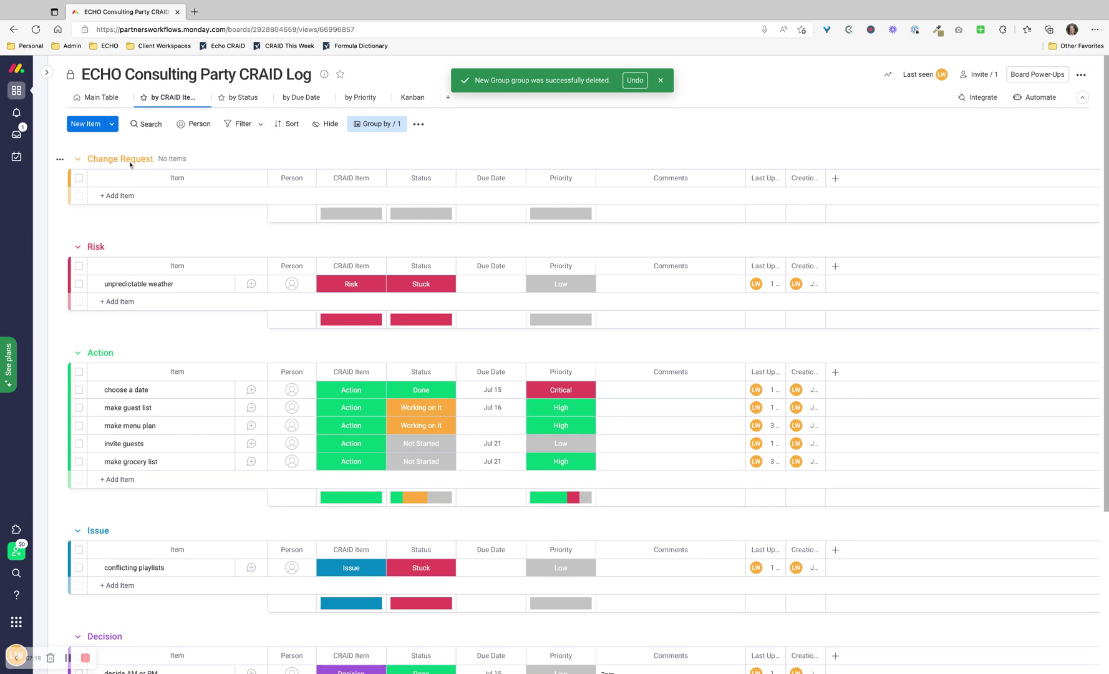
scroll(193, 318, down, 3)
scroll(193, 320, down, 3)
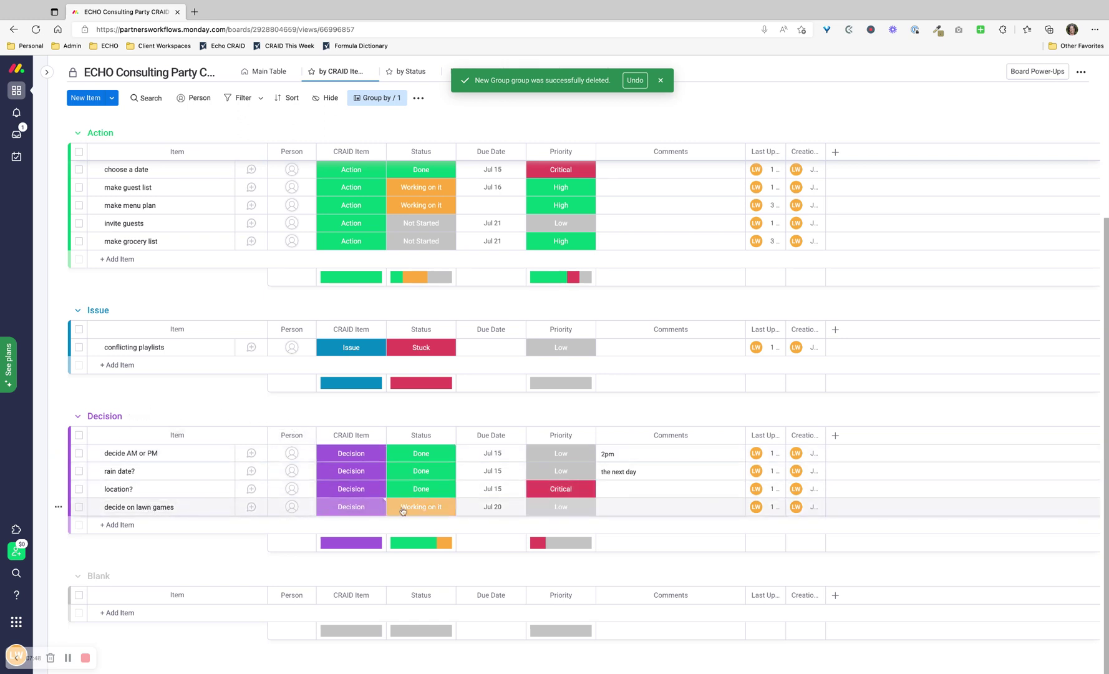
Reclassify decide on lawn games as an Action and rename it 'set up lawn games'
click(351, 508)
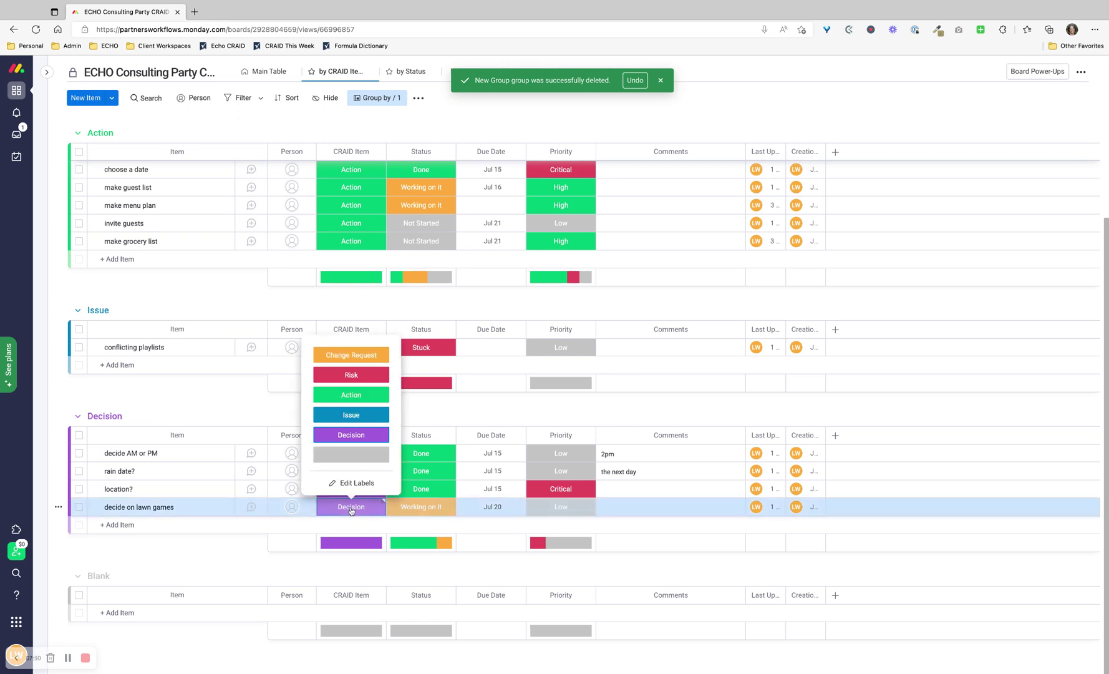
click(350, 395)
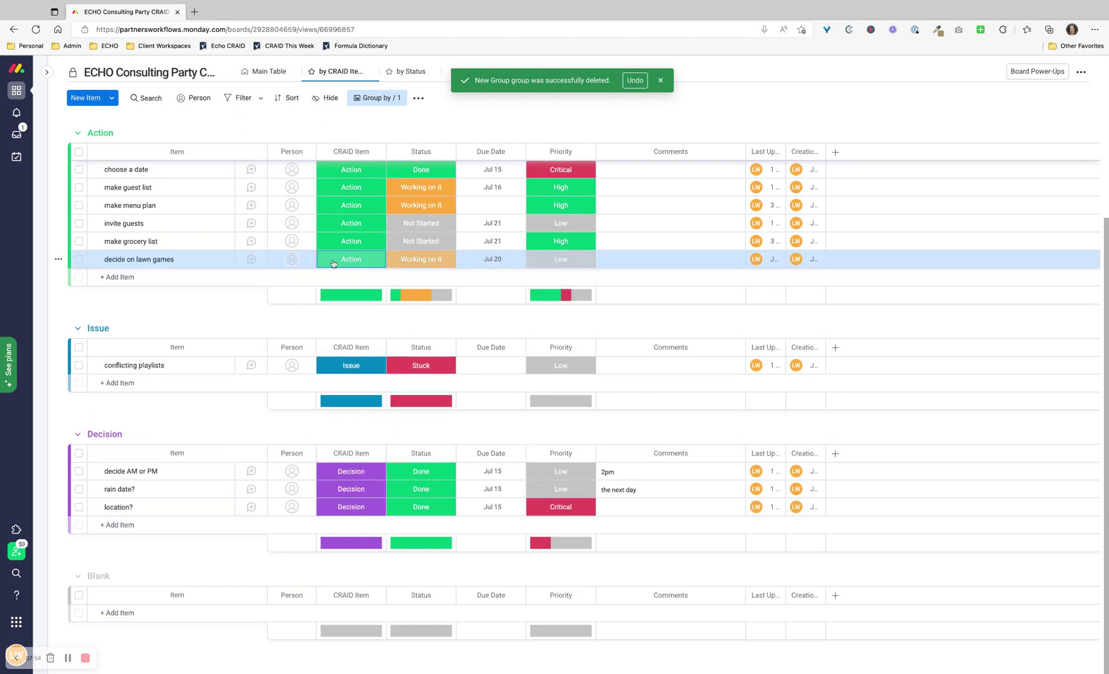
scroll(365, 322, up, 2)
click(135, 340)
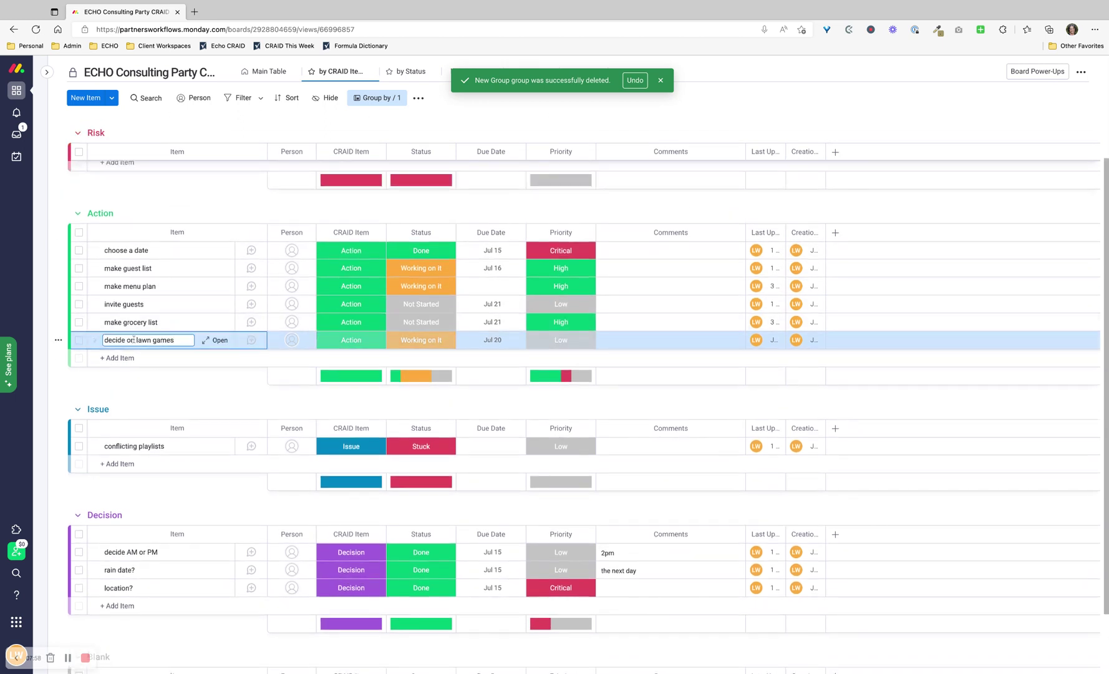
key(BackSpace)
key(BackSpace)
key(BackSpace)
key(BackSpace)
key(BackSpace)
key(BackSpace)
key(BackSpace)
key(BackSpace)
key(BackSpace)
key(BackSpace)
text(set up)
key(Return)
Set the status of set up lawn games to Not Started
click(440, 345)
click(421, 432)
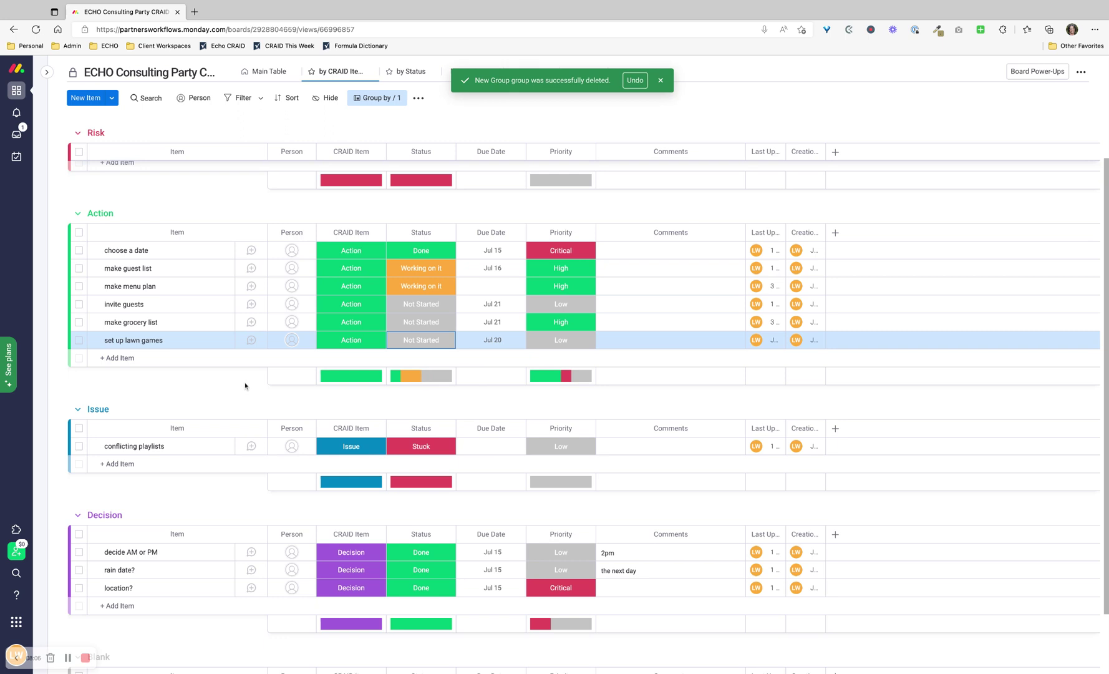
scroll(246, 386, up, 2)
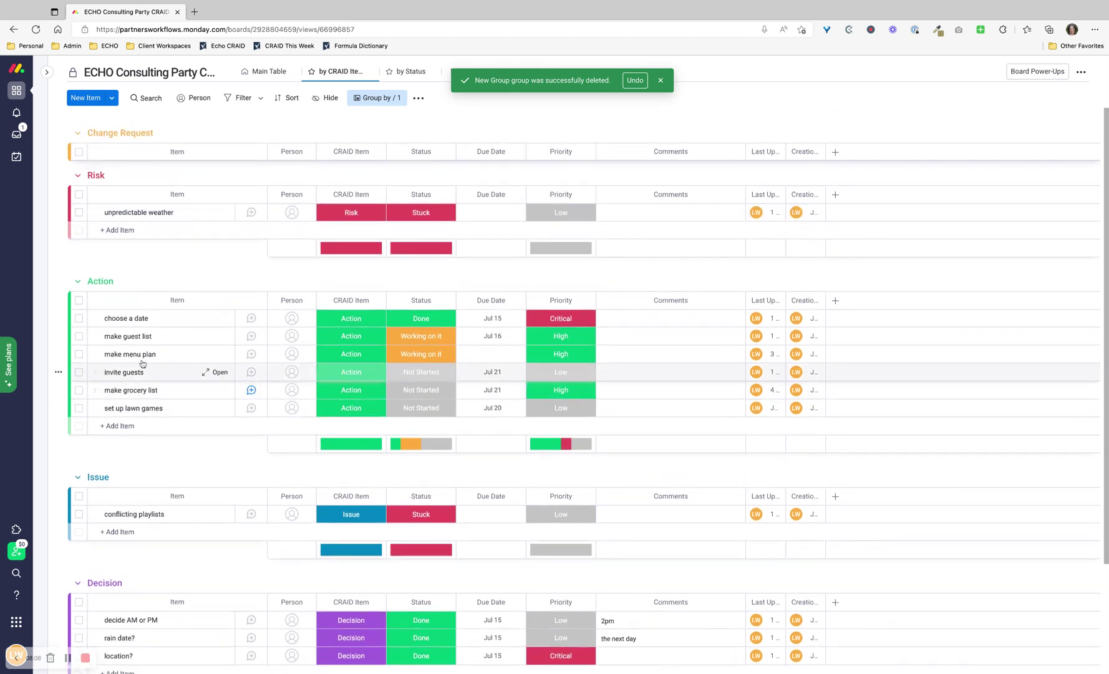
scroll(208, 462, up, 2)
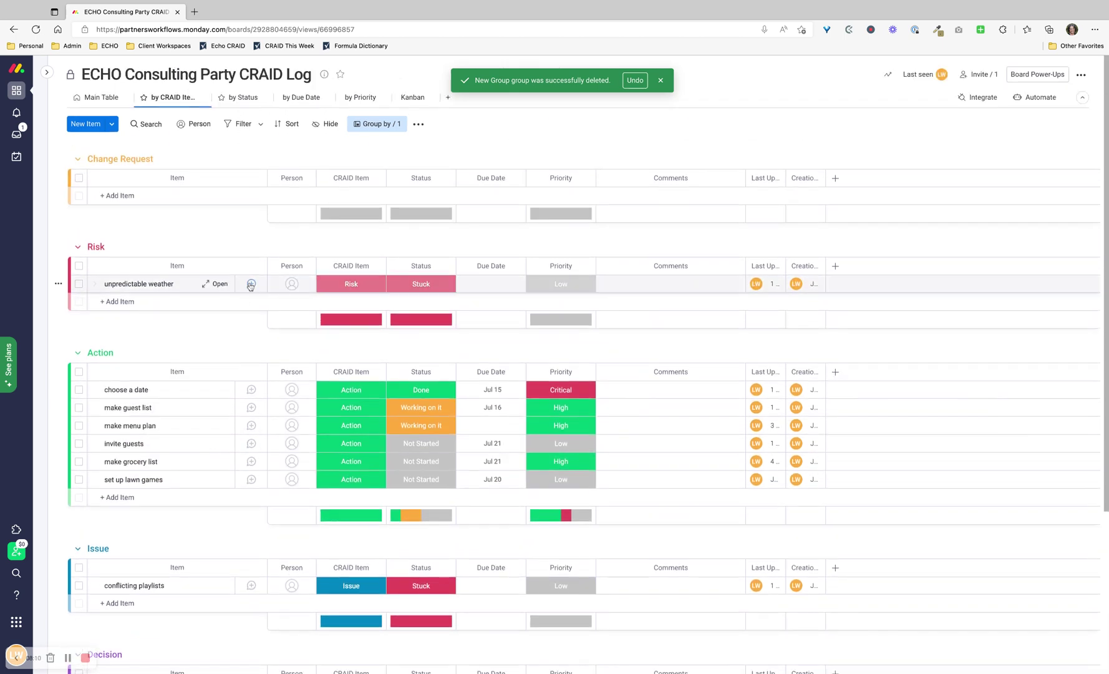
Switch to the by Status view to see Done, Working on it, Stuck and Not Started groups
click(242, 99)
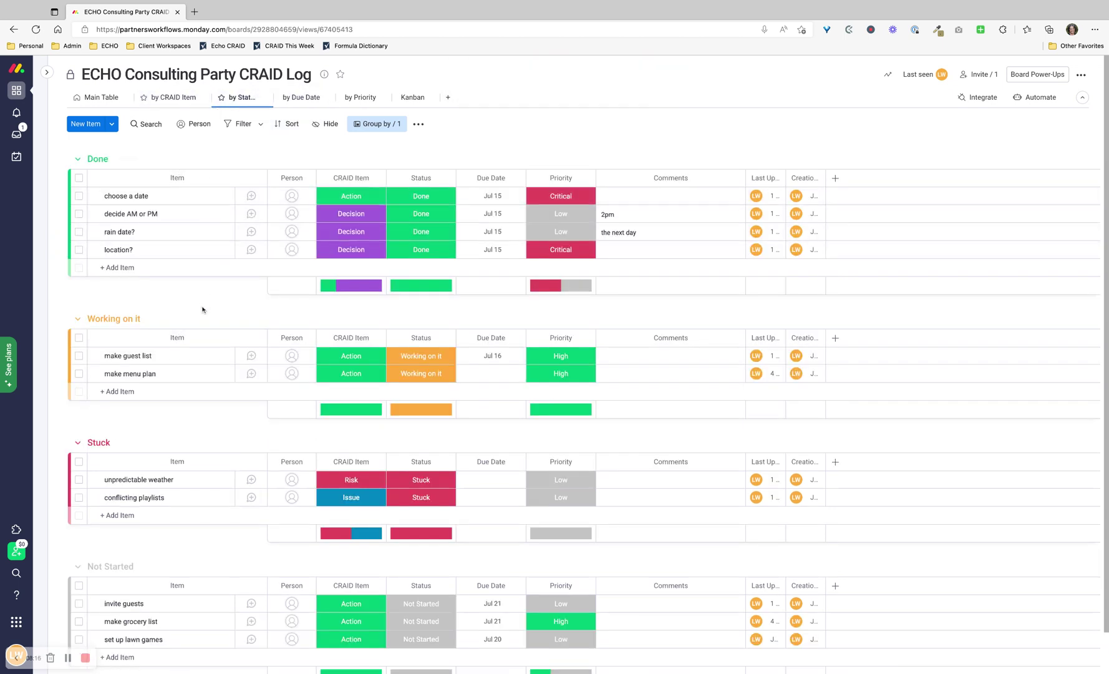
scroll(202, 317, down, 2)
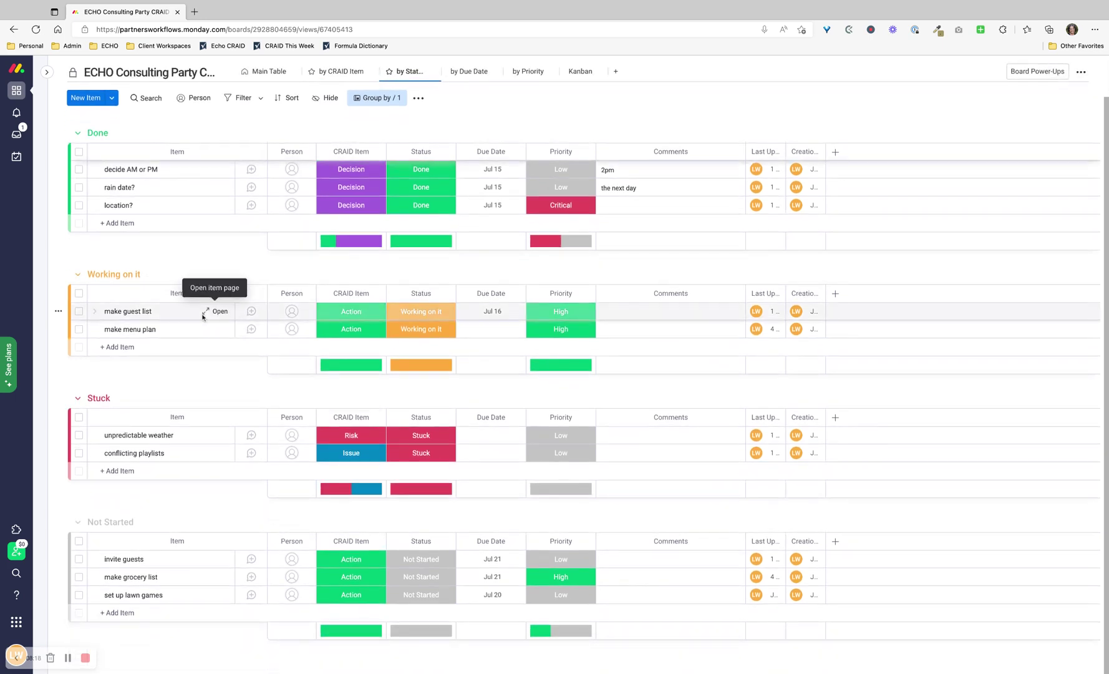
scroll(210, 421, up, 2)
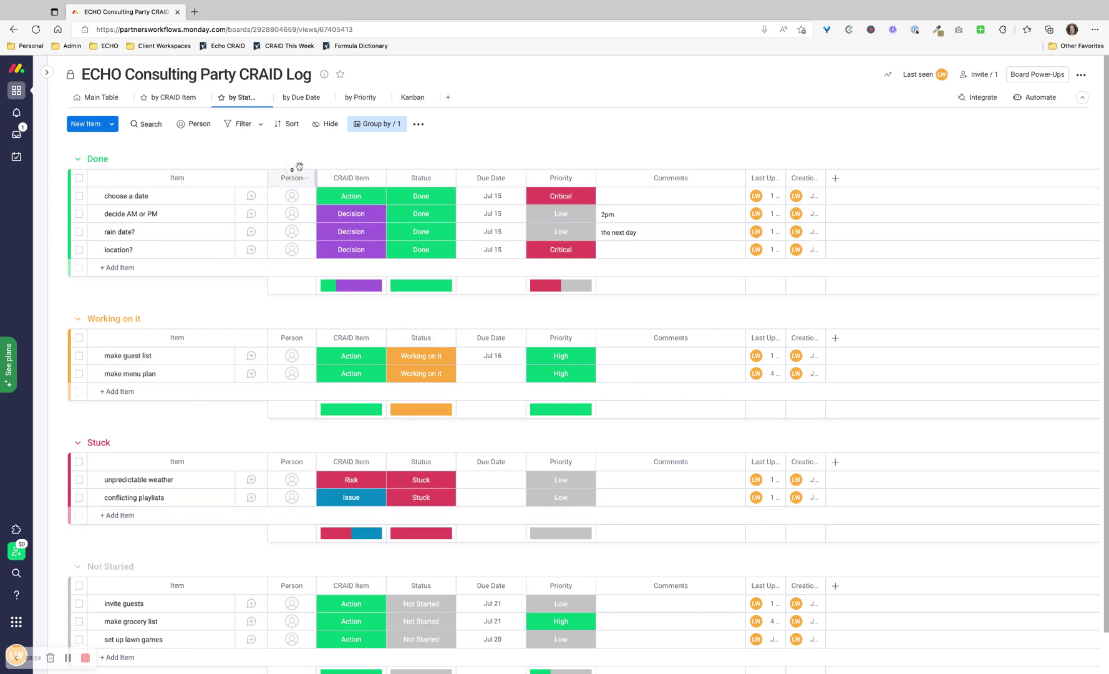
Switch to the by Due Date view and give make menu plan a Jul 15 due date
click(306, 99)
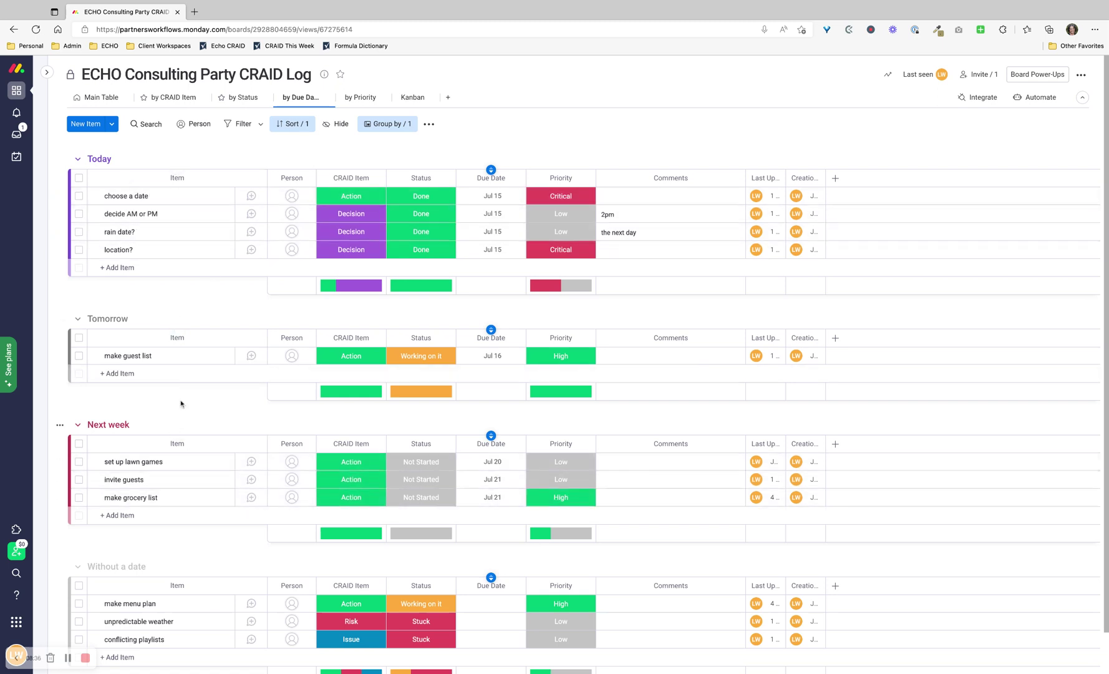
scroll(174, 396, down, 1)
scroll(181, 403, up, 1)
scroll(204, 535, down, 1)
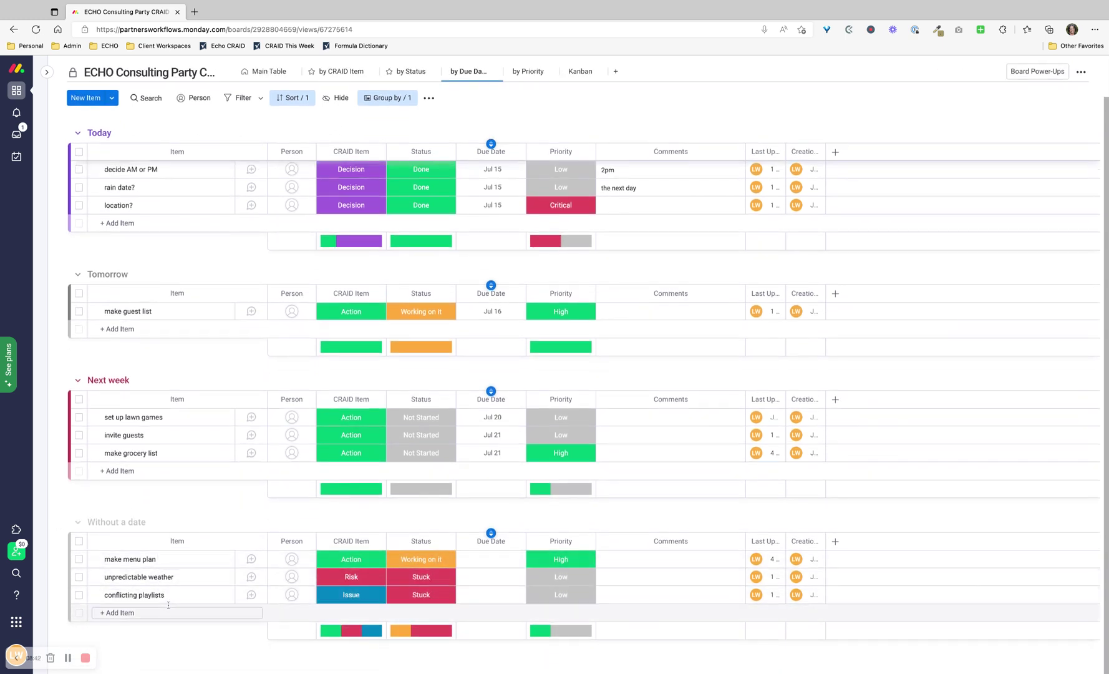
click(493, 563)
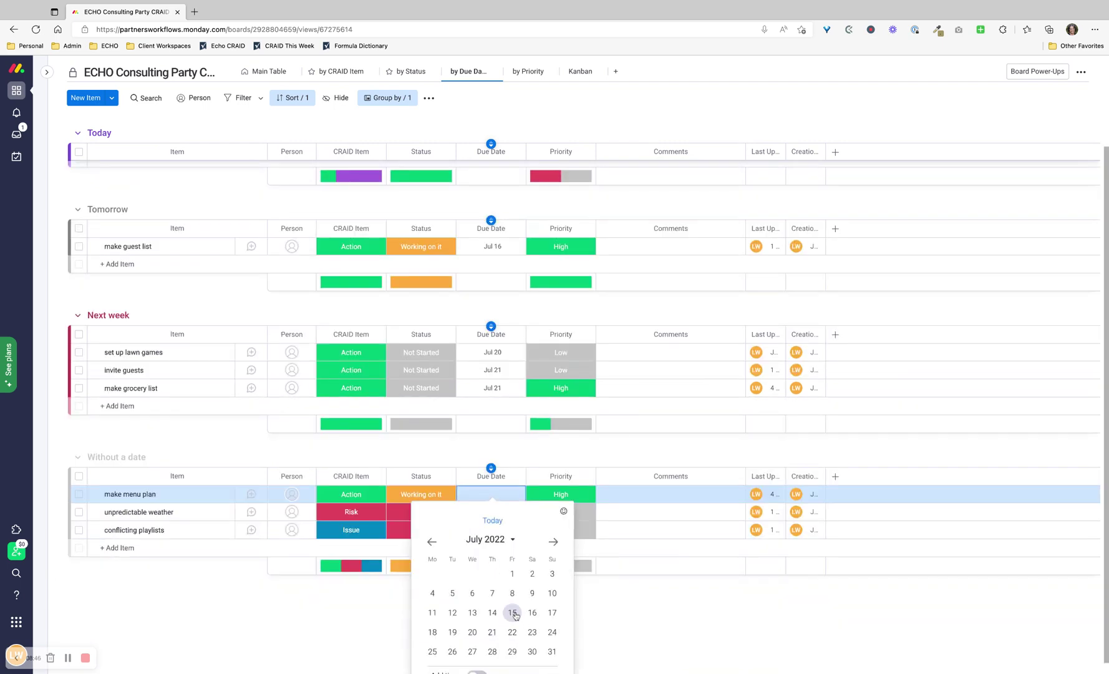
click(512, 614)
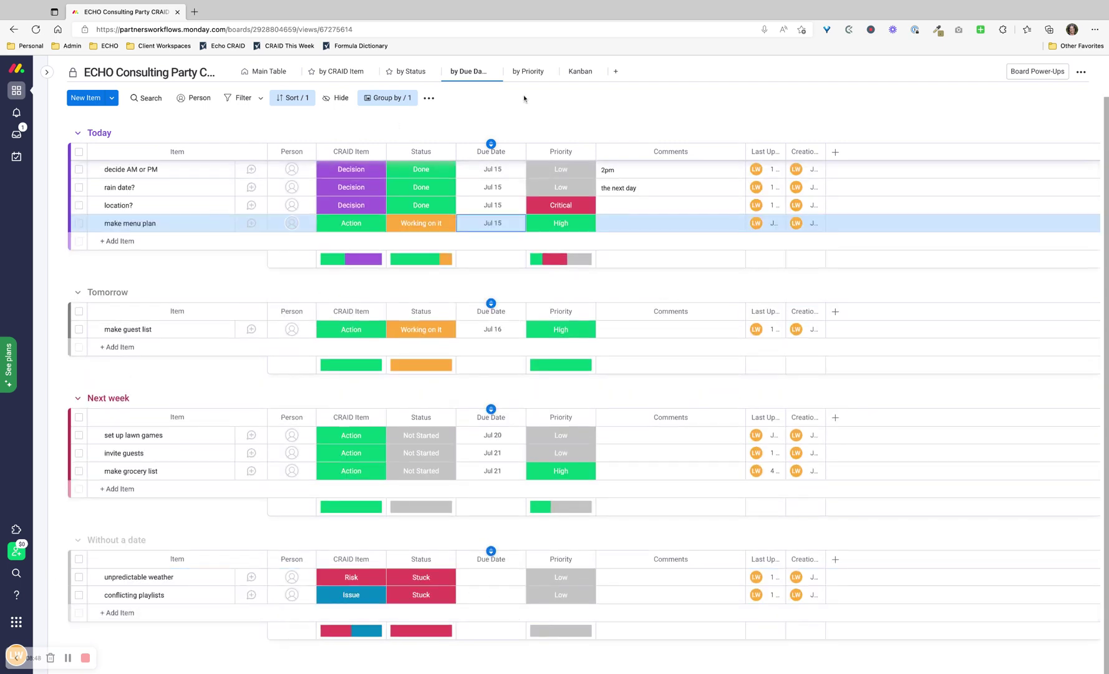
Switch to the by Priority view and scroll through the Critical, High, Medium and Low groups
click(527, 72)
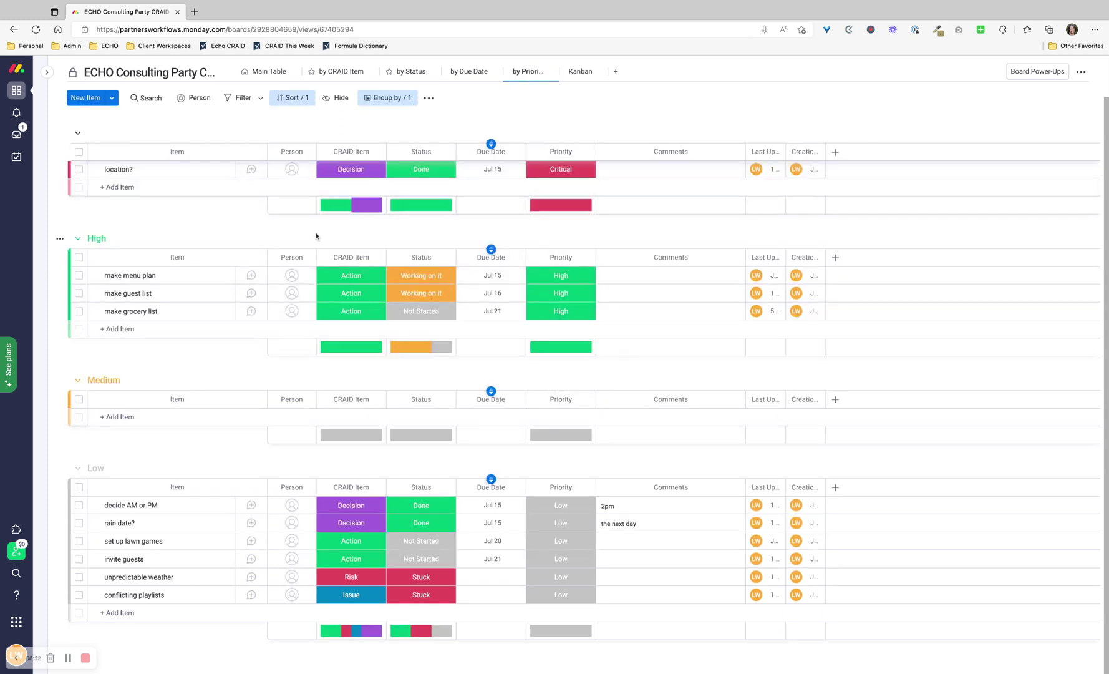
scroll(291, 254, up, 3)
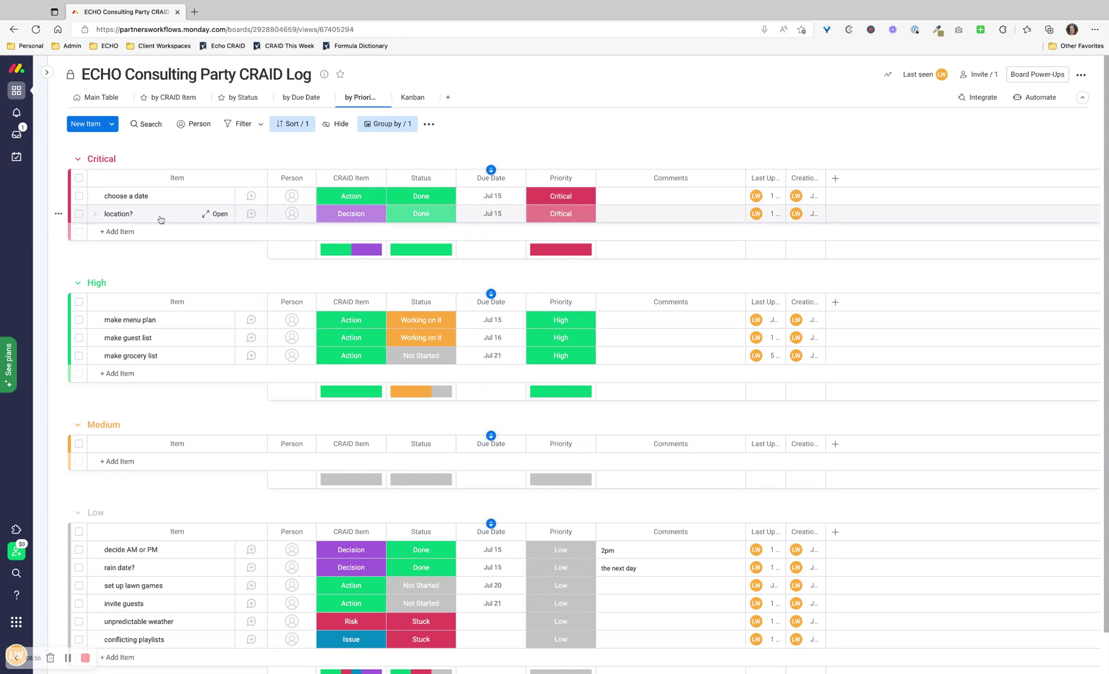
scroll(166, 274, down, 1)
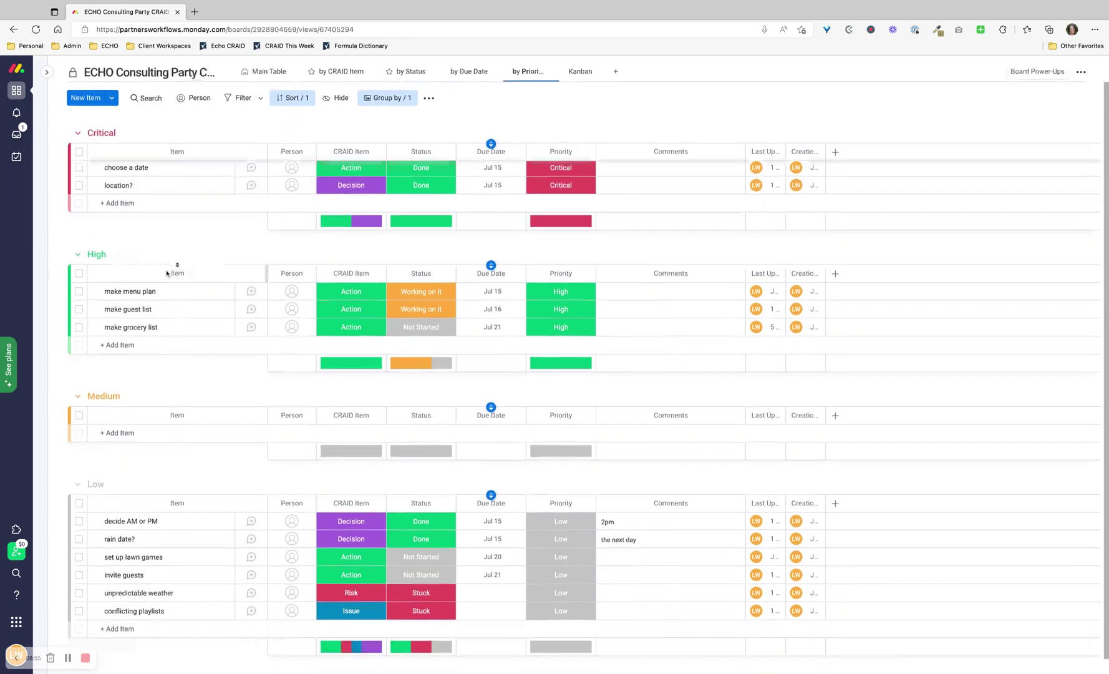
scroll(206, 272, up, 1)
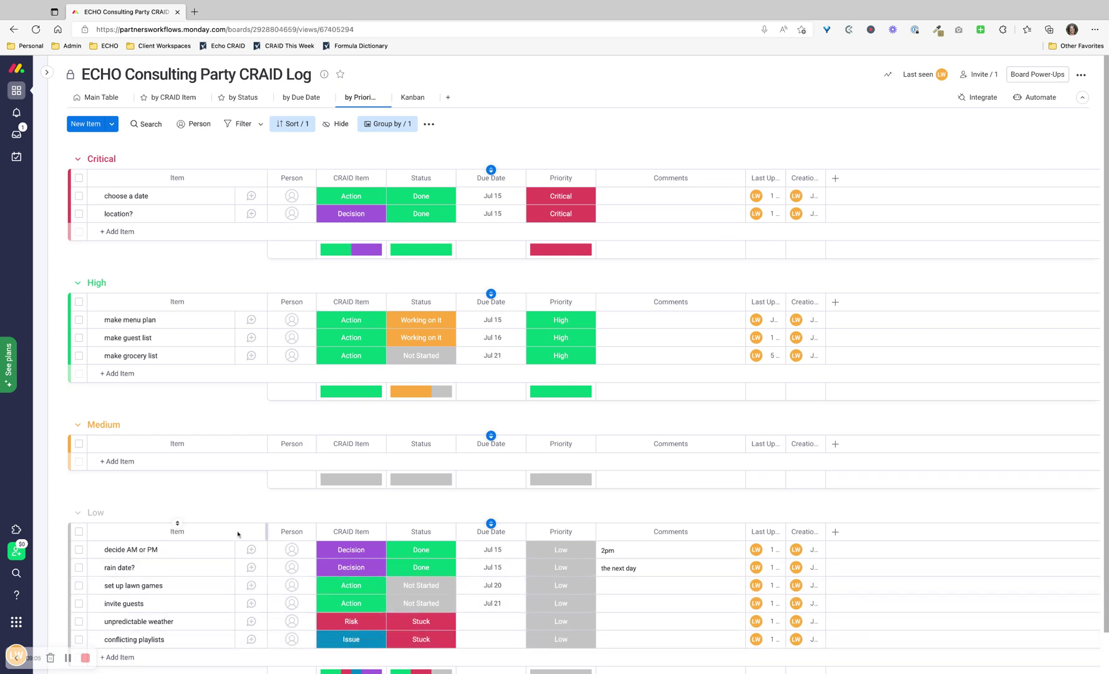
scroll(187, 459, down, 2)
scroll(187, 458, up, 2)
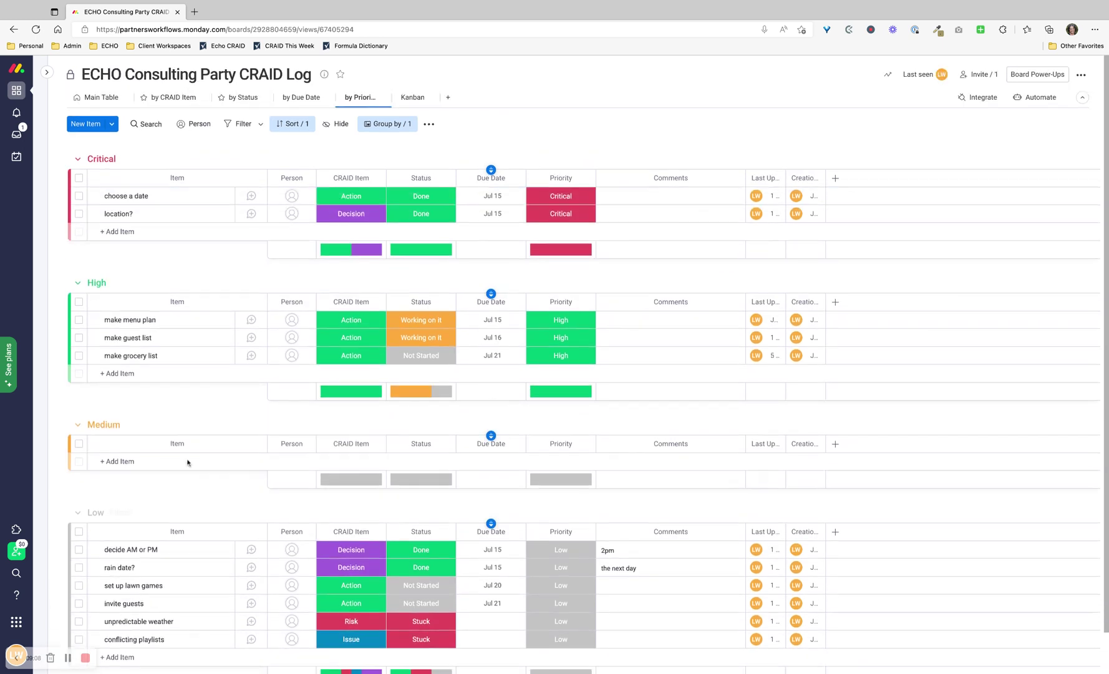
In the Kanban view, move the choose a date card from Action to Issue, then return to Main Table
click(412, 100)
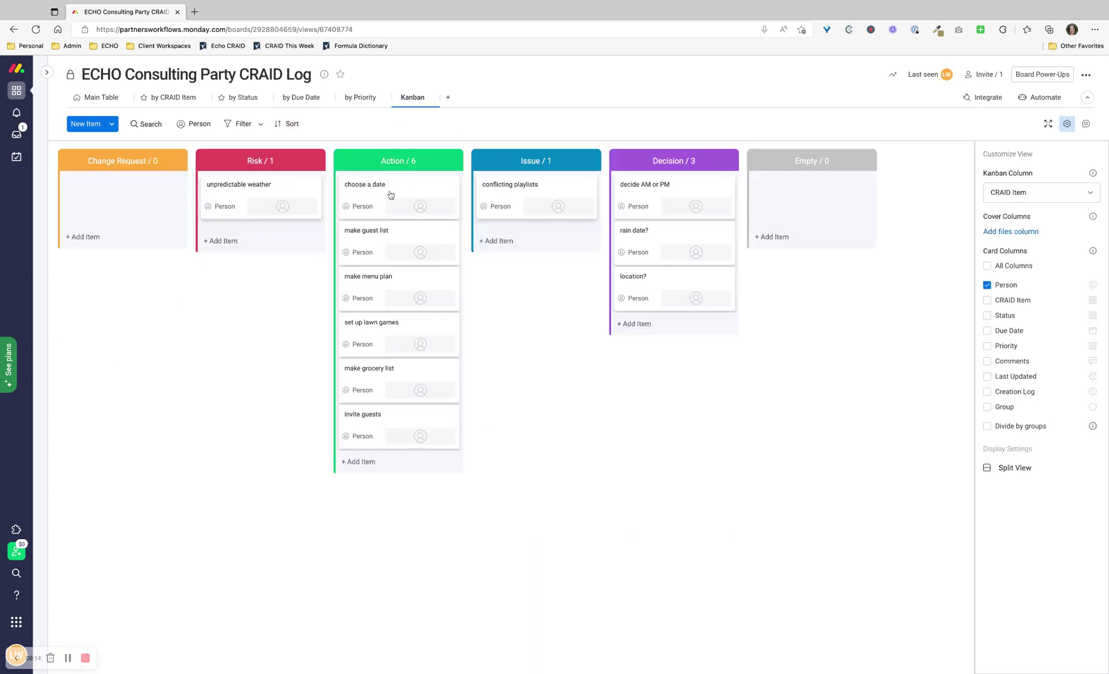
drag(391, 195, 571, 248)
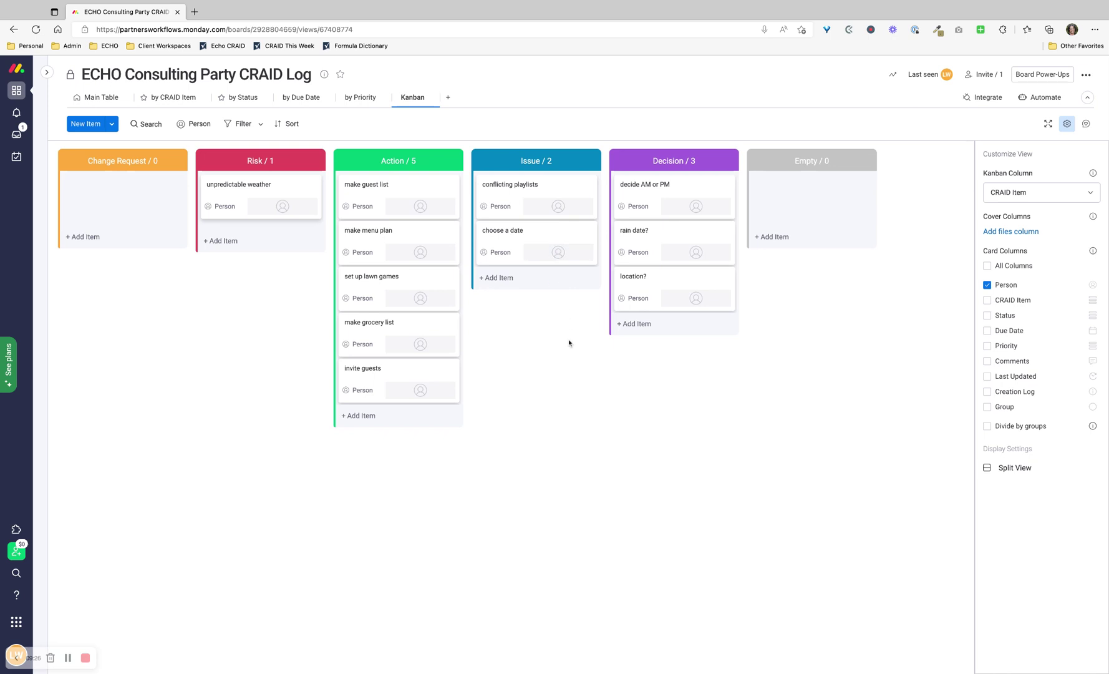
click(109, 101)
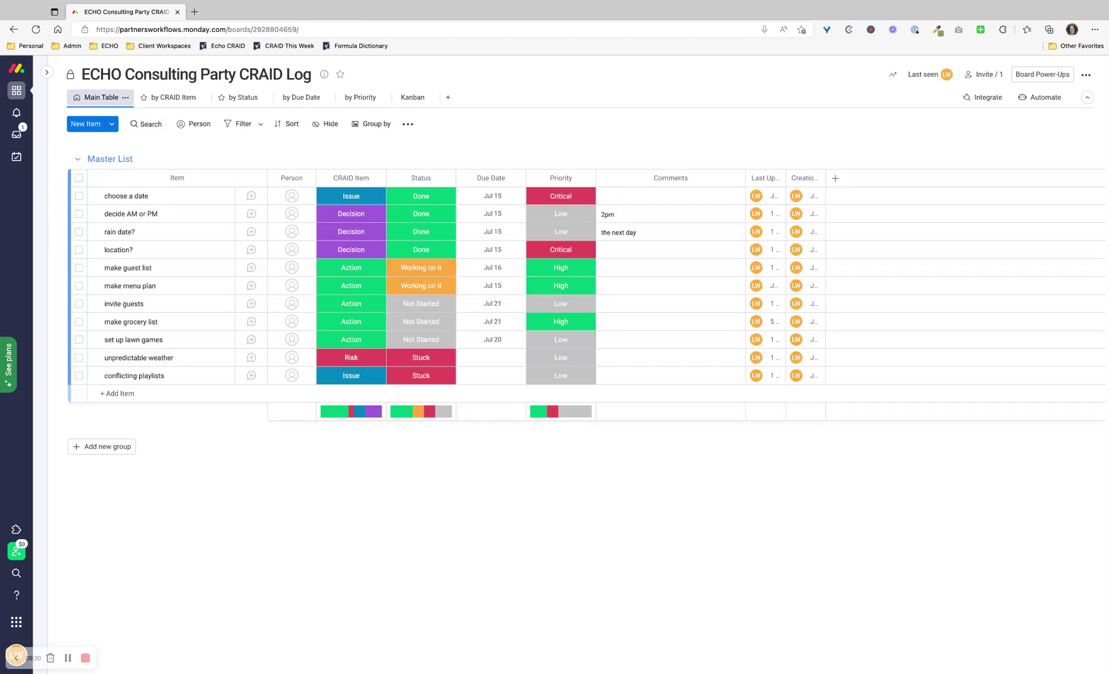